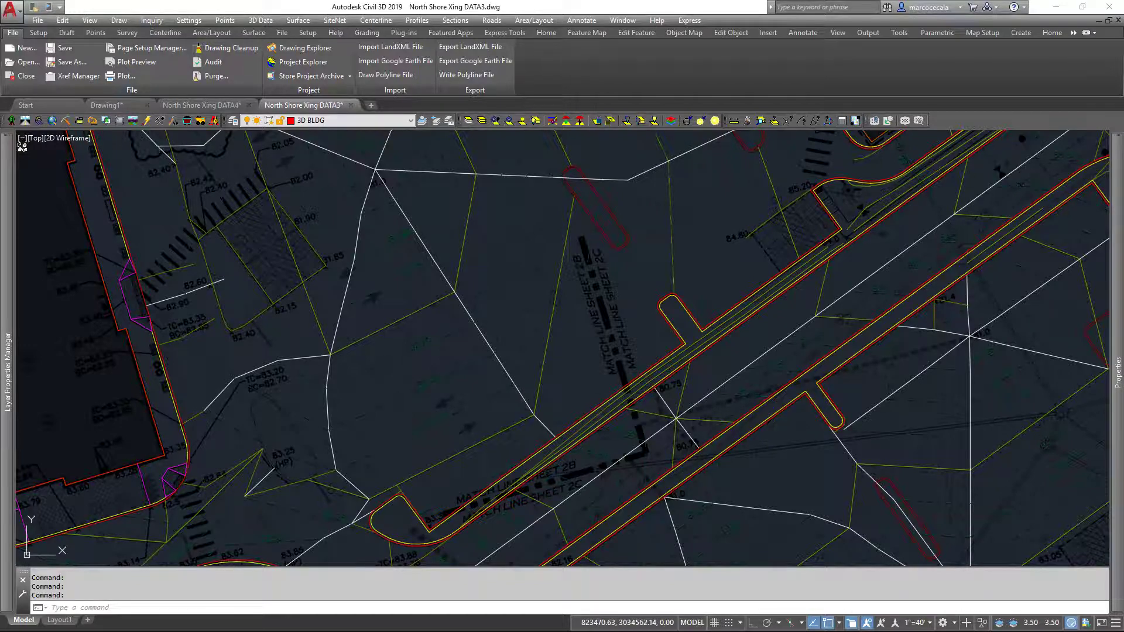
Step: Examine the grade breaks, contours and spot elevations along the diagonal drive lane and across the adjoining parking areas
middle_drag(479, 407, 359, 319)
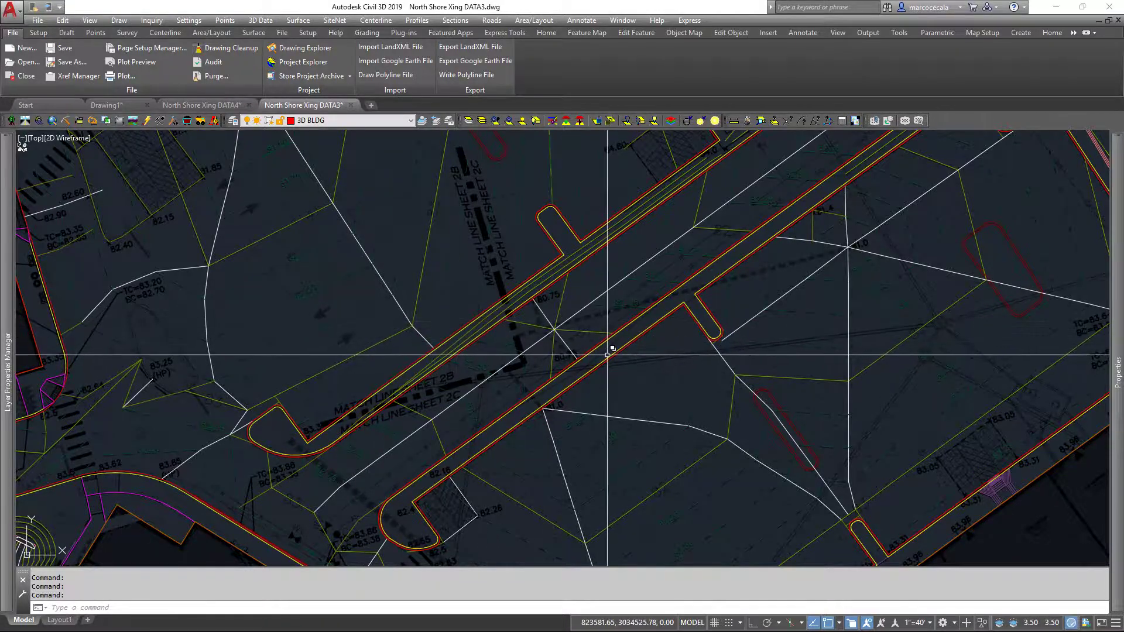
middle_drag(388, 285, 525, 468)
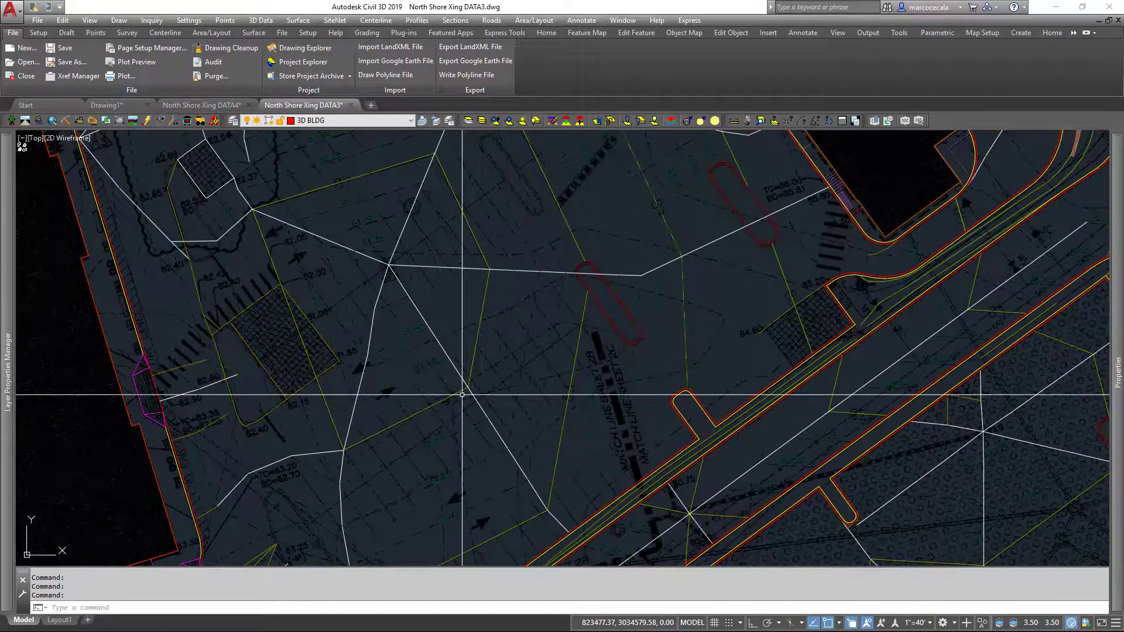
click(310, 231)
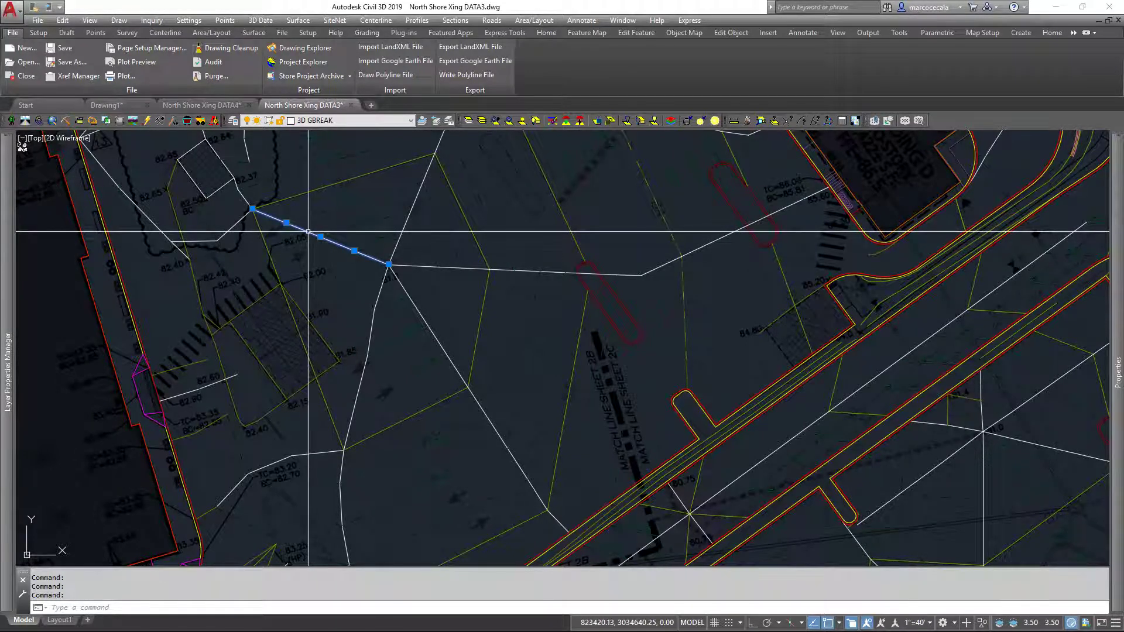
key(Escape)
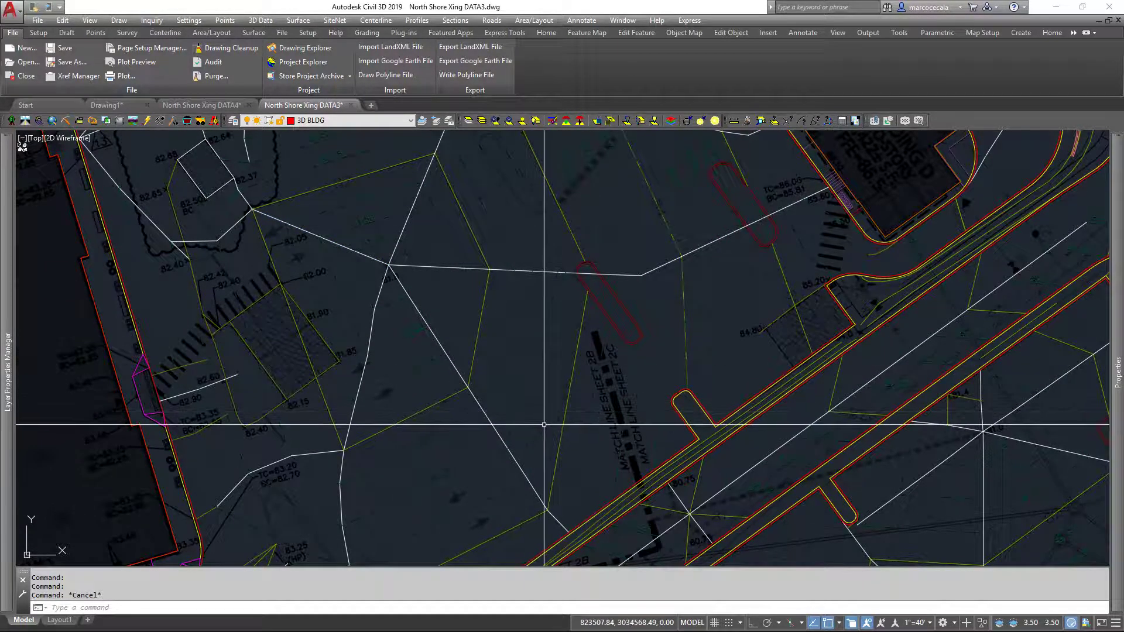
middle_drag(544, 424, 398, 302)
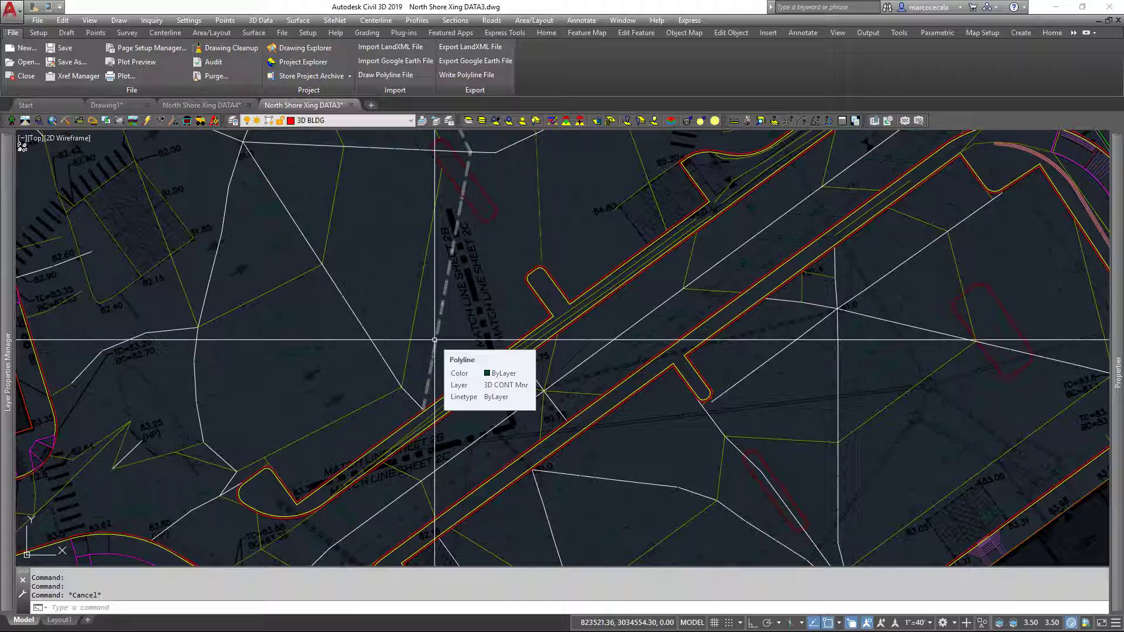
mouse_move(515, 404)
middle_down()
mouse_move(507, 357)
mouse_move(388, 340)
middle_up()
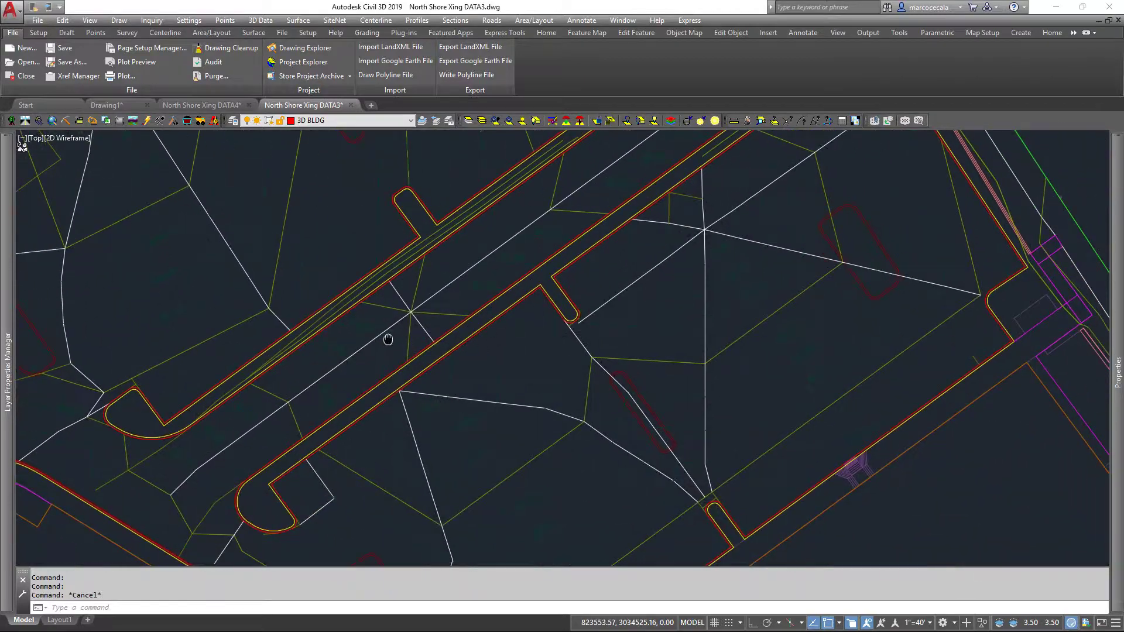
scroll(413, 317, up, 4)
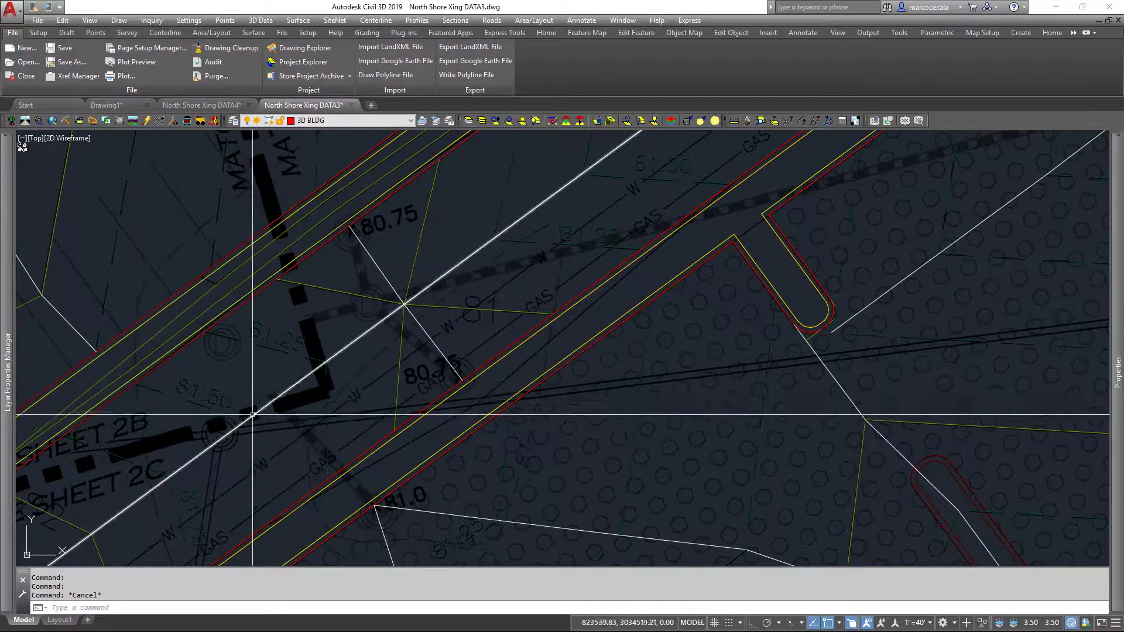
scroll(474, 280, down, 2)
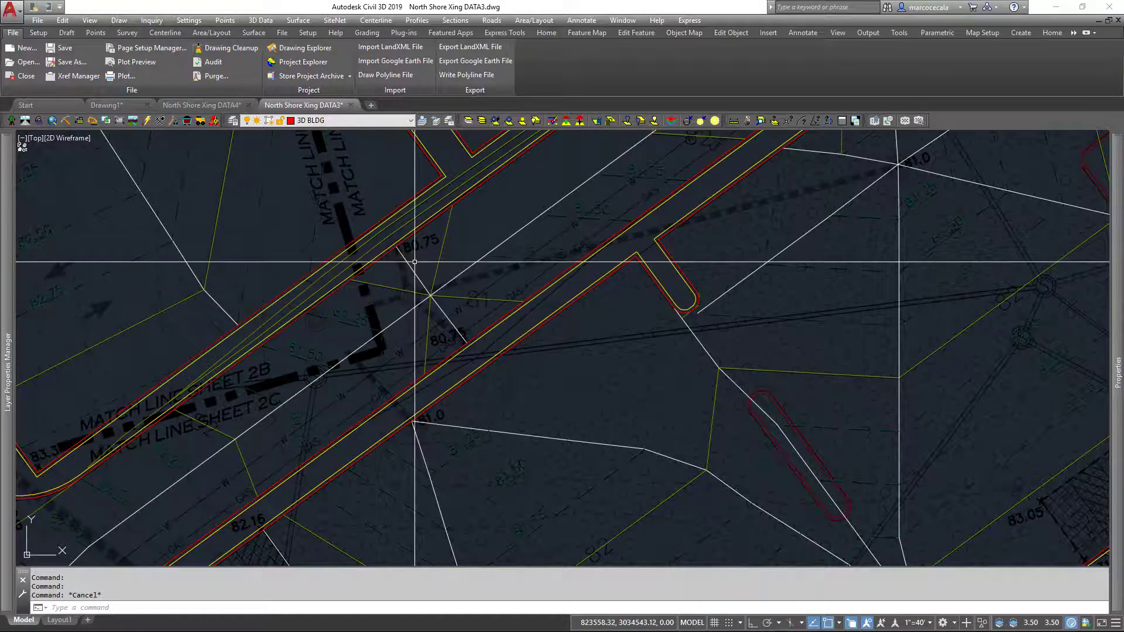
mouse_move(414, 262)
middle_down()
mouse_move(385, 310)
mouse_move(441, 267)
middle_up()
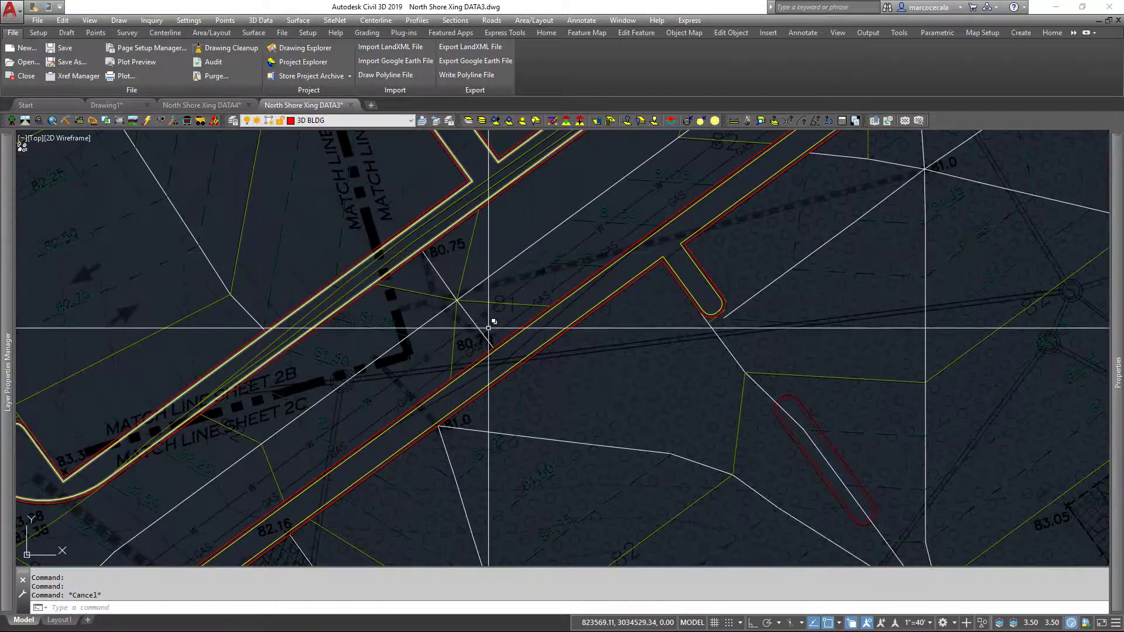
scroll(494, 322, down, 3)
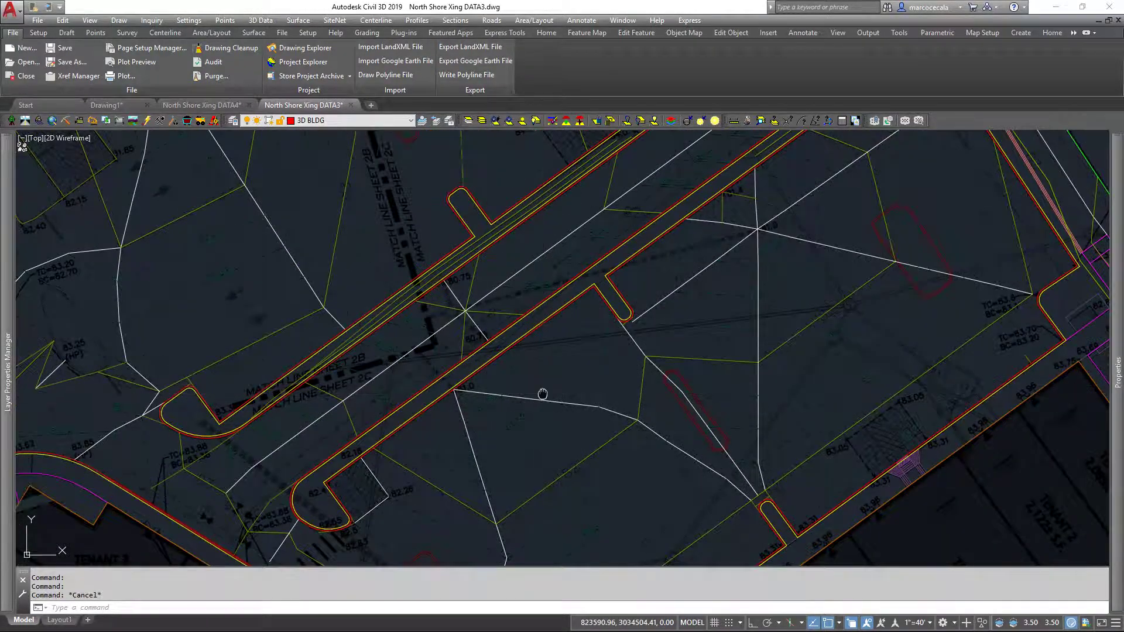
middle_drag(543, 394, 432, 276)
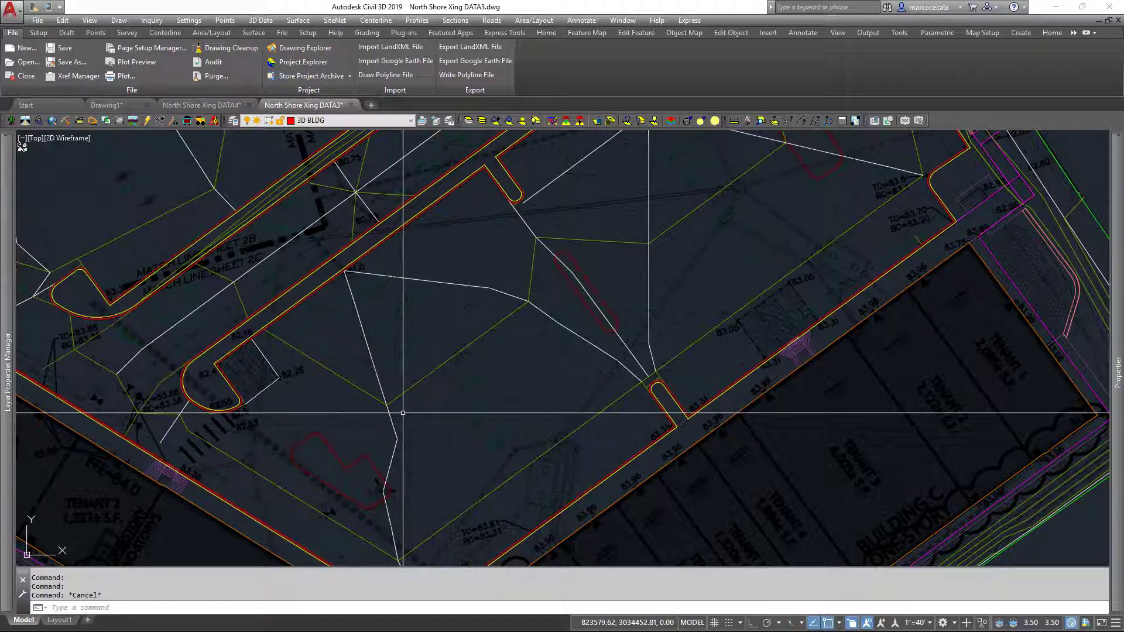
scroll(591, 377, up, 2)
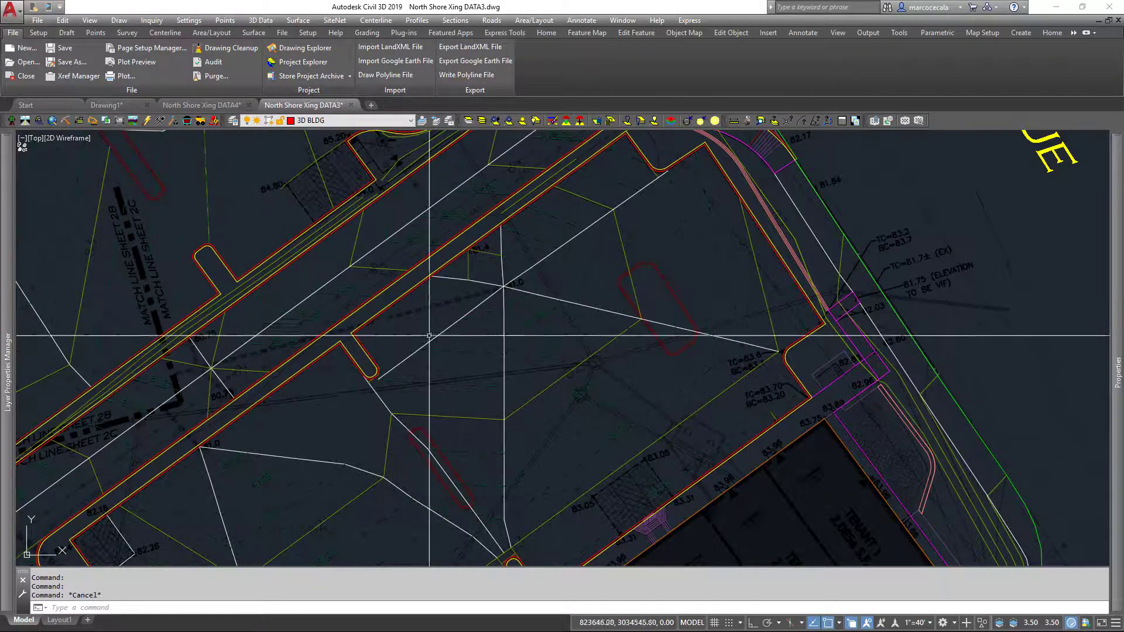
Step: Examine the spot elevations, break lines and contours around the hatched pads, crosswalks and islands between the western building and the two-story building
middle_drag(346, 298, 902, 438)
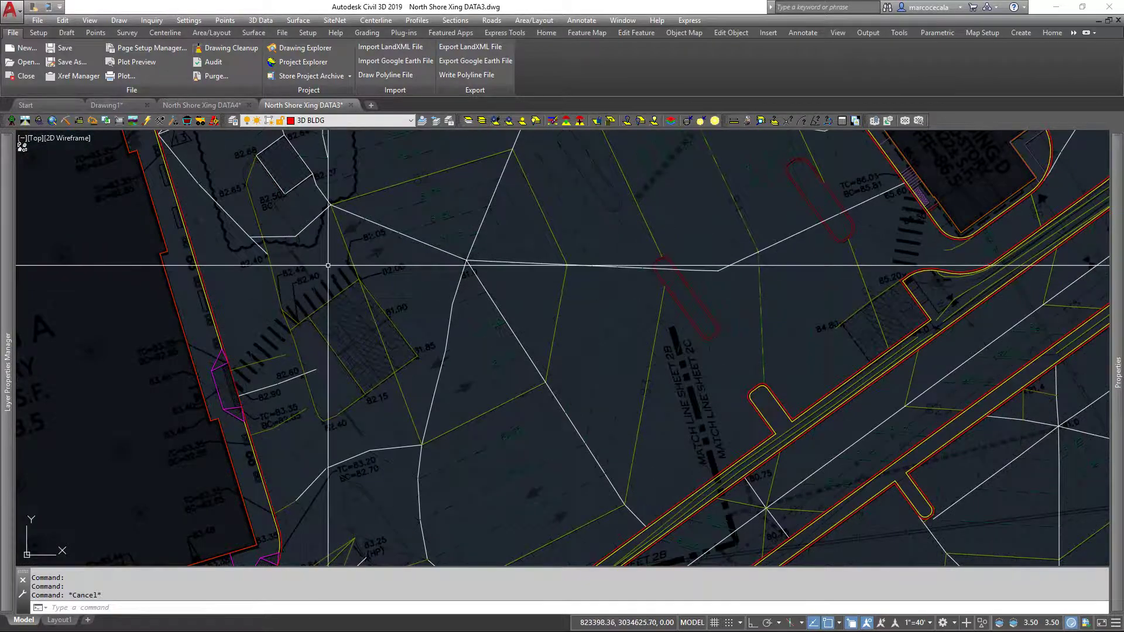
middle_drag(338, 275, 459, 406)
scroll(405, 296, up, 4)
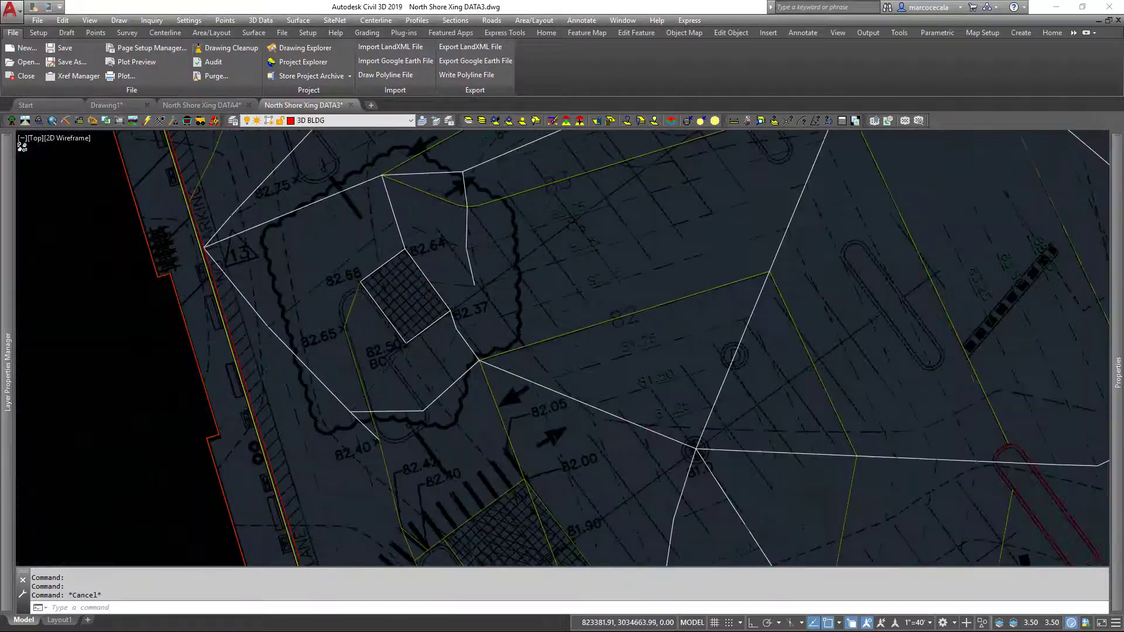
scroll(481, 316, down, 3)
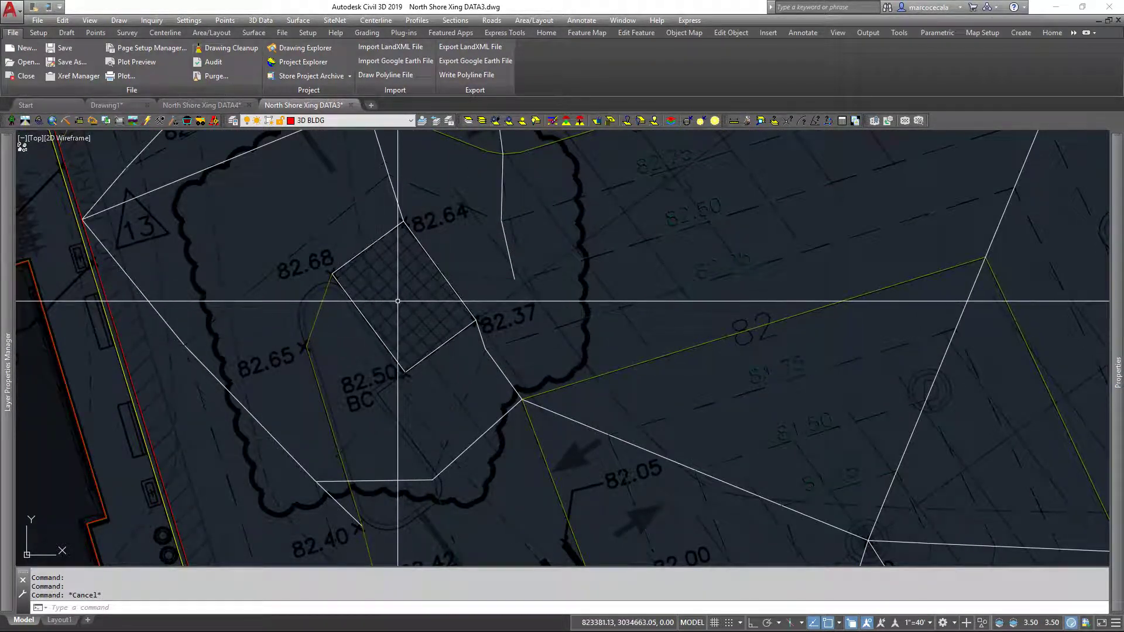
middle_drag(458, 369, 370, 209)
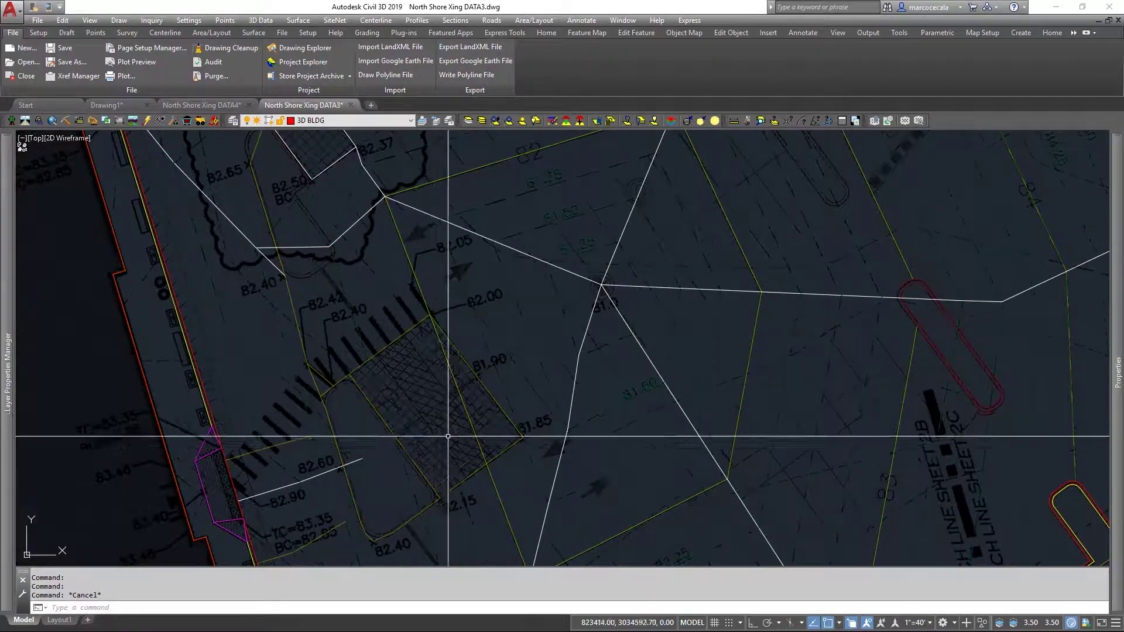
middle_drag(459, 452, 396, 369)
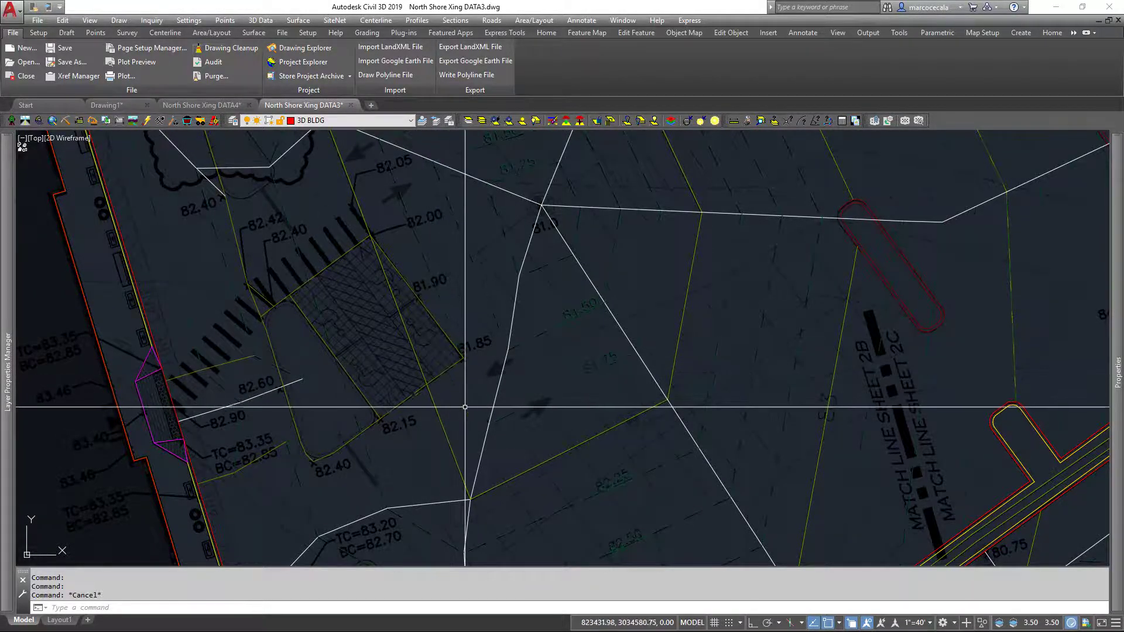
middle_drag(465, 409, 398, 310)
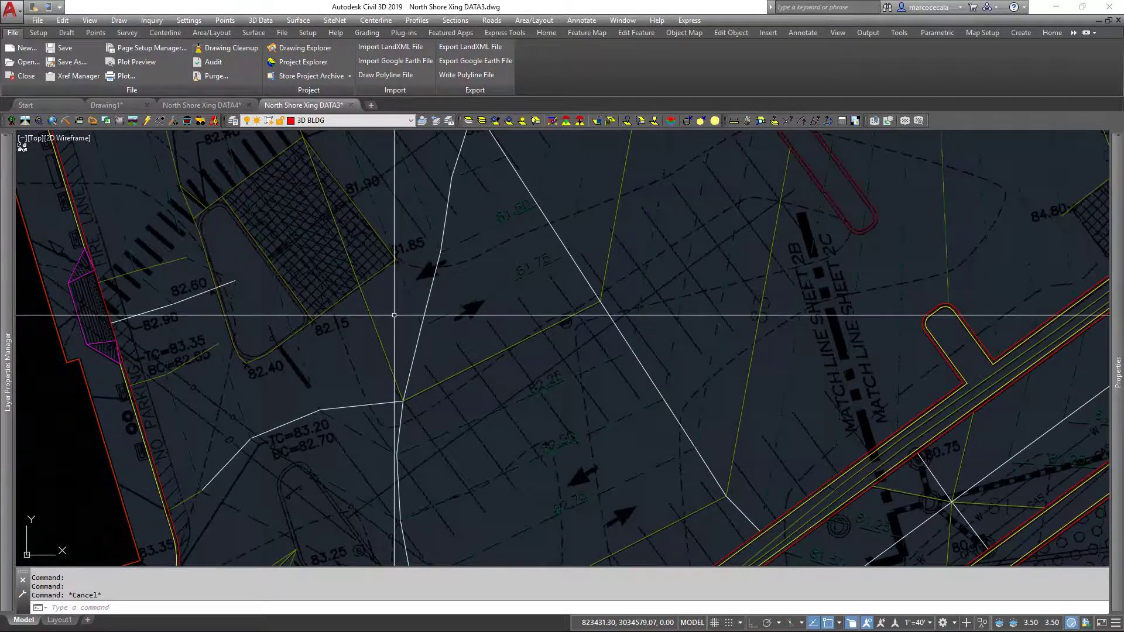
middle_drag(436, 466, 386, 254)
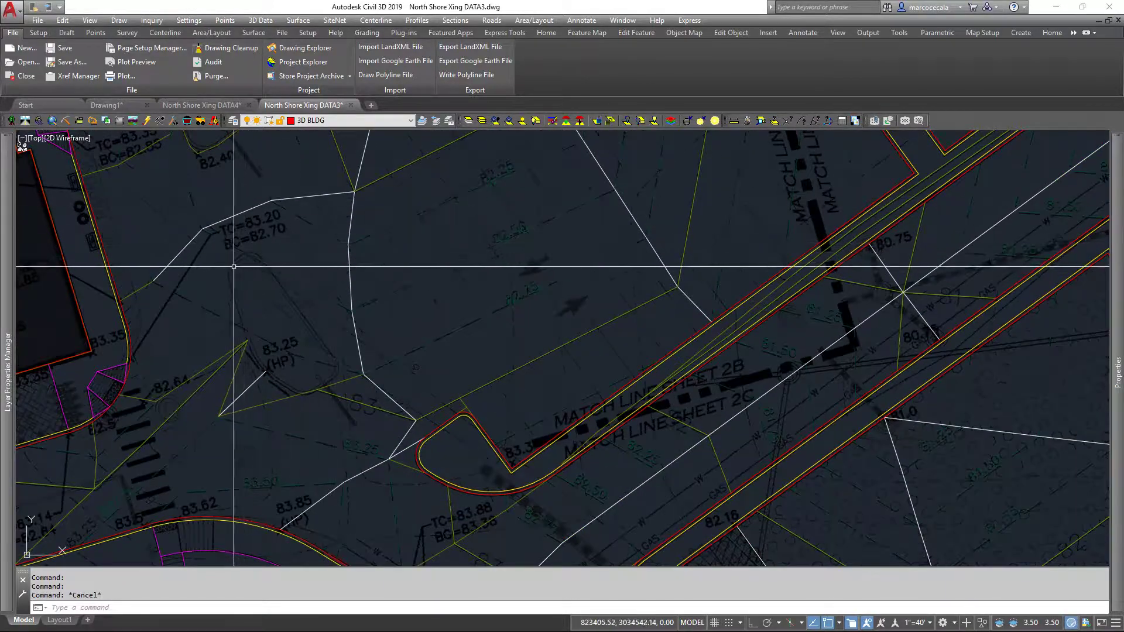
scroll(222, 287, down, 3)
scroll(224, 350, up, 4)
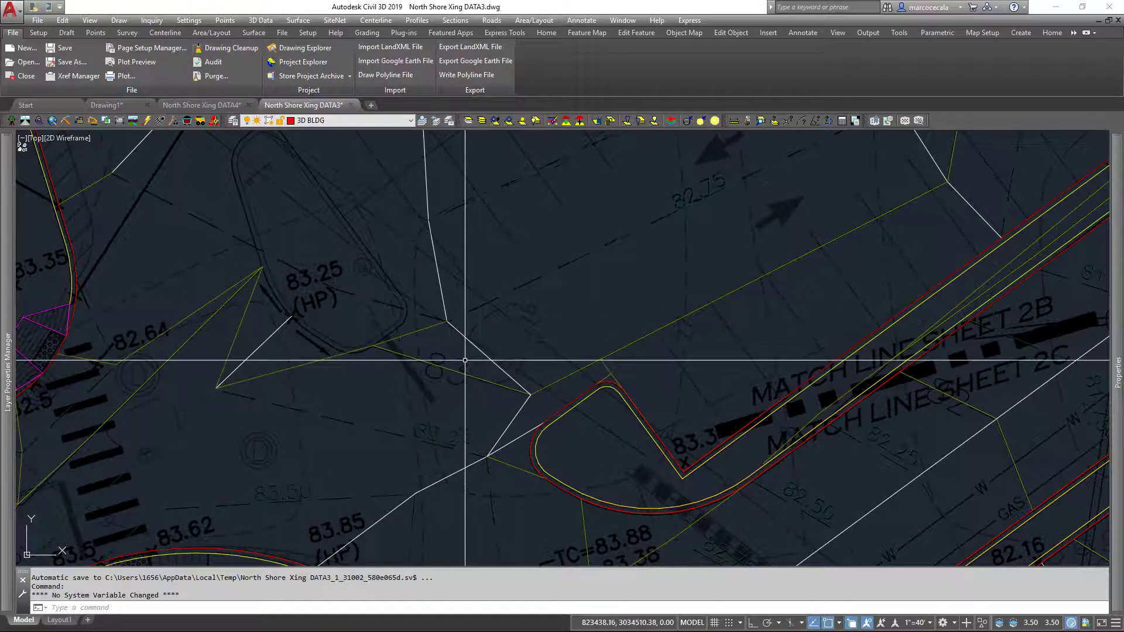
scroll(465, 360, down, 2)
middle_drag(476, 293, 451, 496)
middle_drag(533, 248, 494, 489)
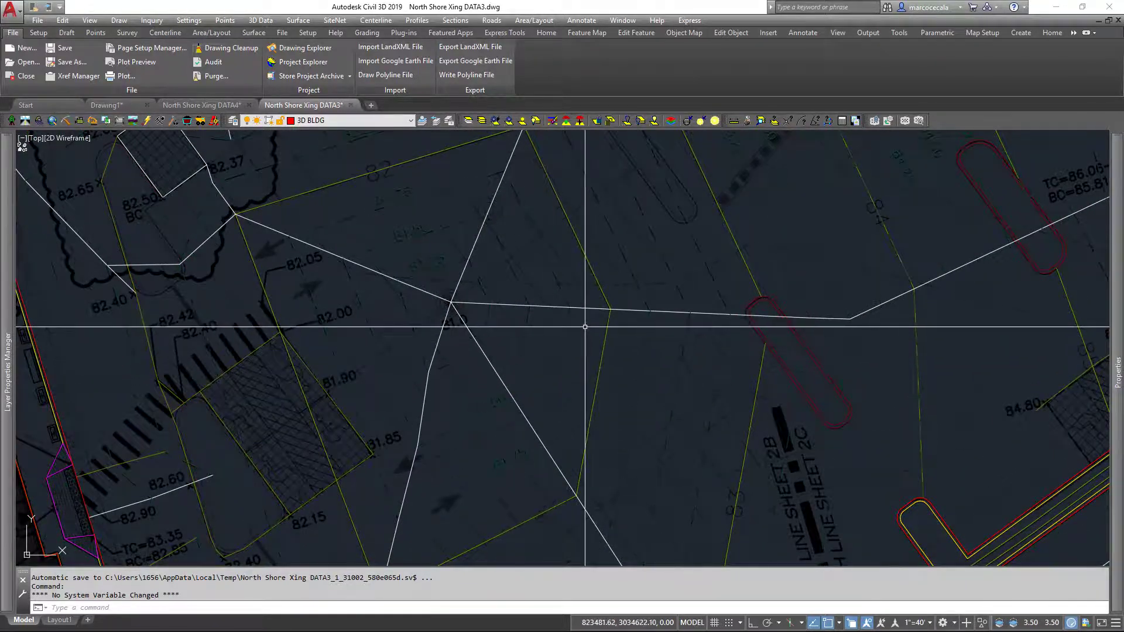
middle_drag(585, 325, 444, 534)
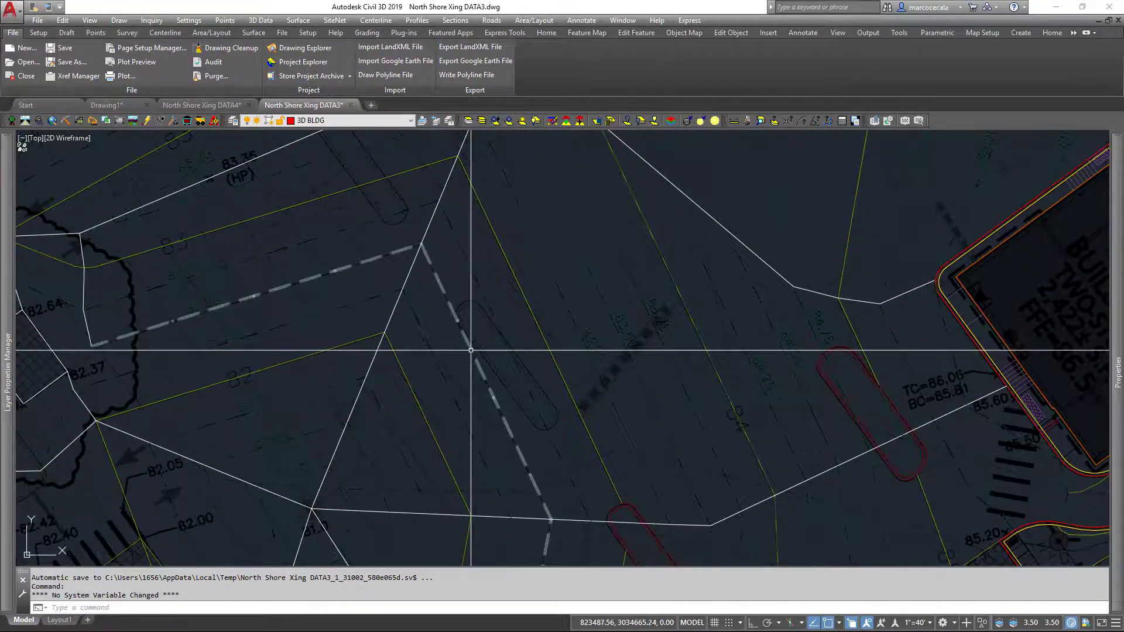
Step: Load the surface file North Shore Xing FG 20181101.tin into the Surface 3D Viewer
click(299, 21)
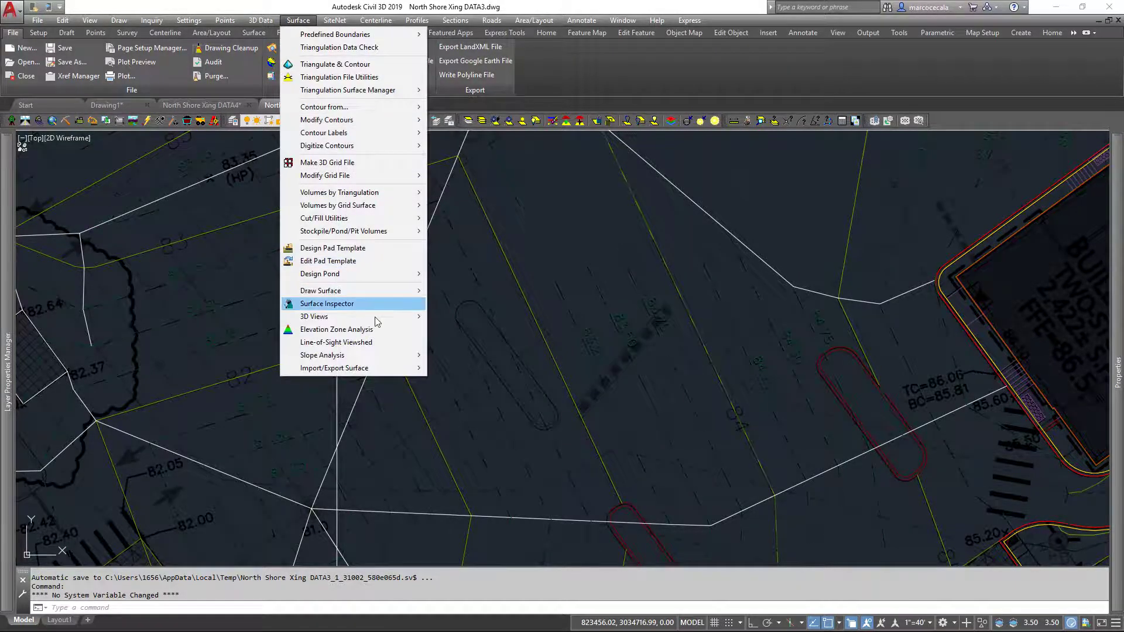
mouse_move(385, 317)
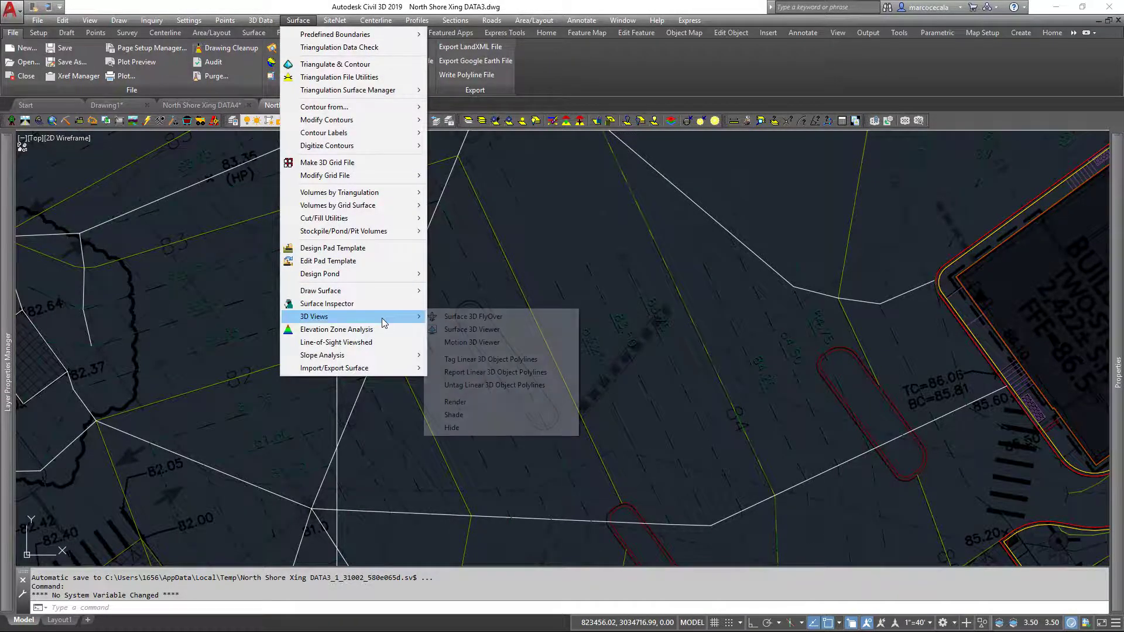
click(469, 330)
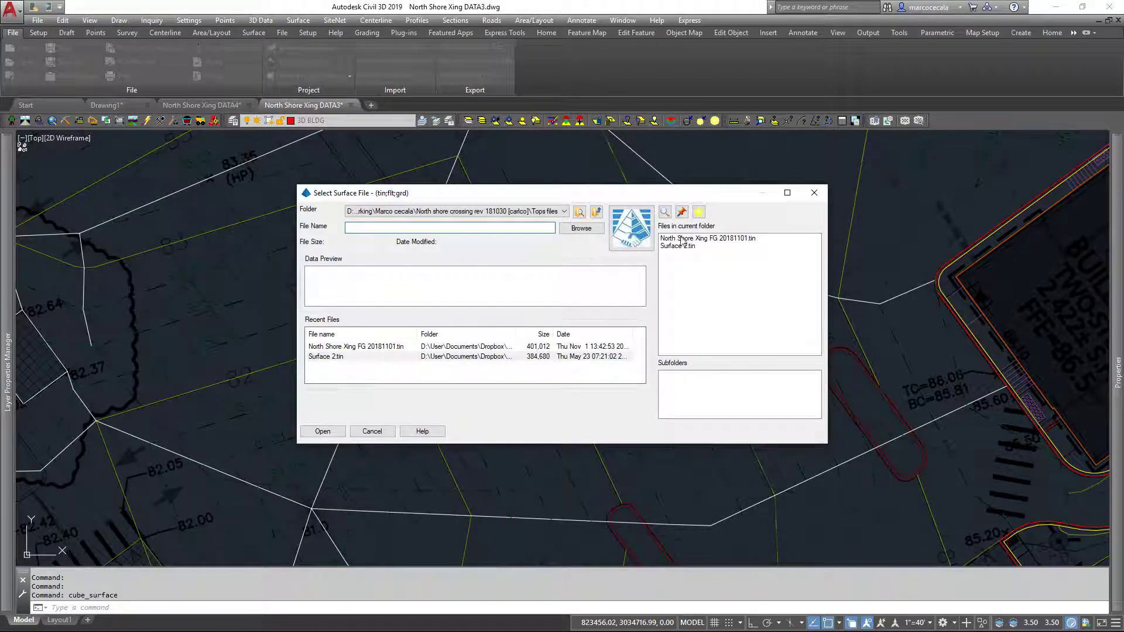
click(683, 240)
click(323, 430)
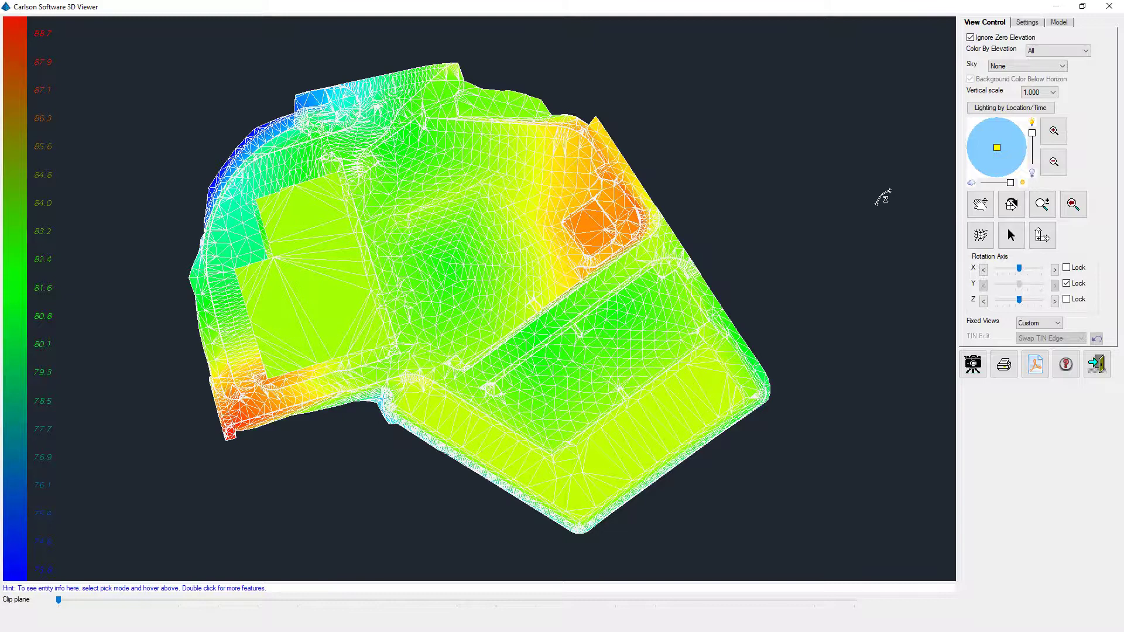
Step: Set the surface's vertical scale to 5.000 and orbit to a low oblique view across the parking areas
click(1054, 93)
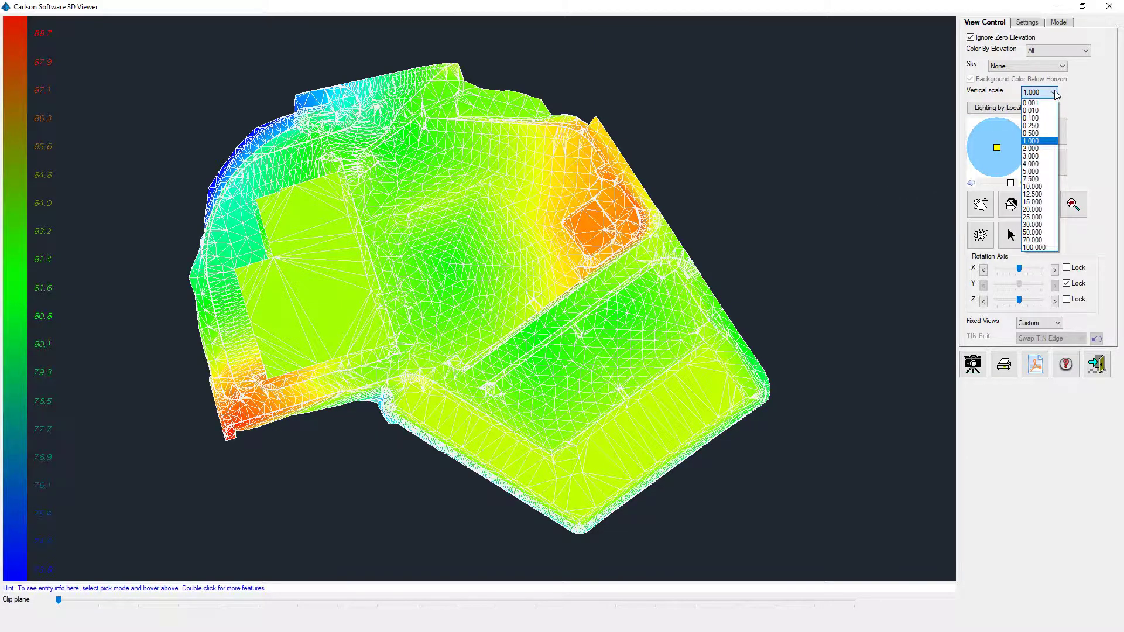
click(1042, 173)
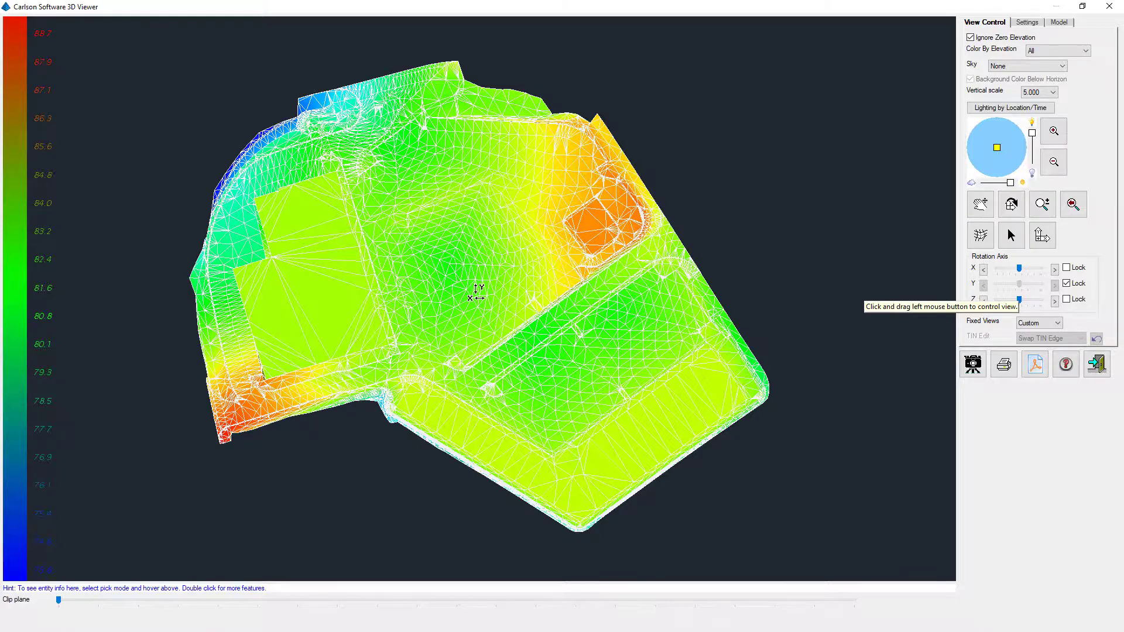
scroll(477, 292, up, 5)
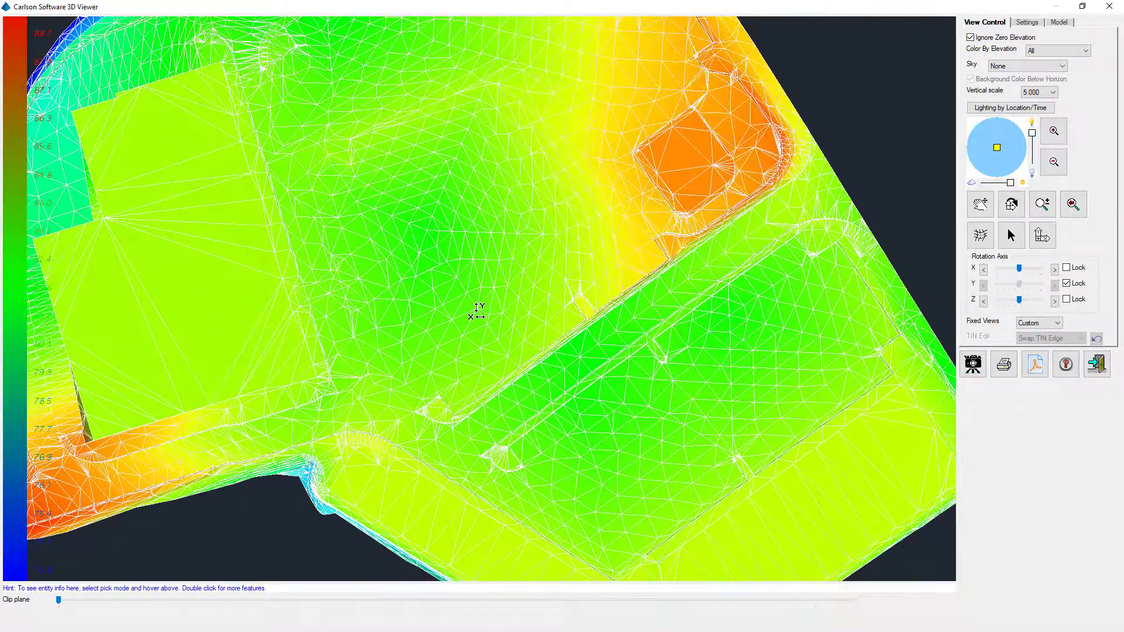
drag(477, 312, 369, 55)
drag(467, 203, 415, 124)
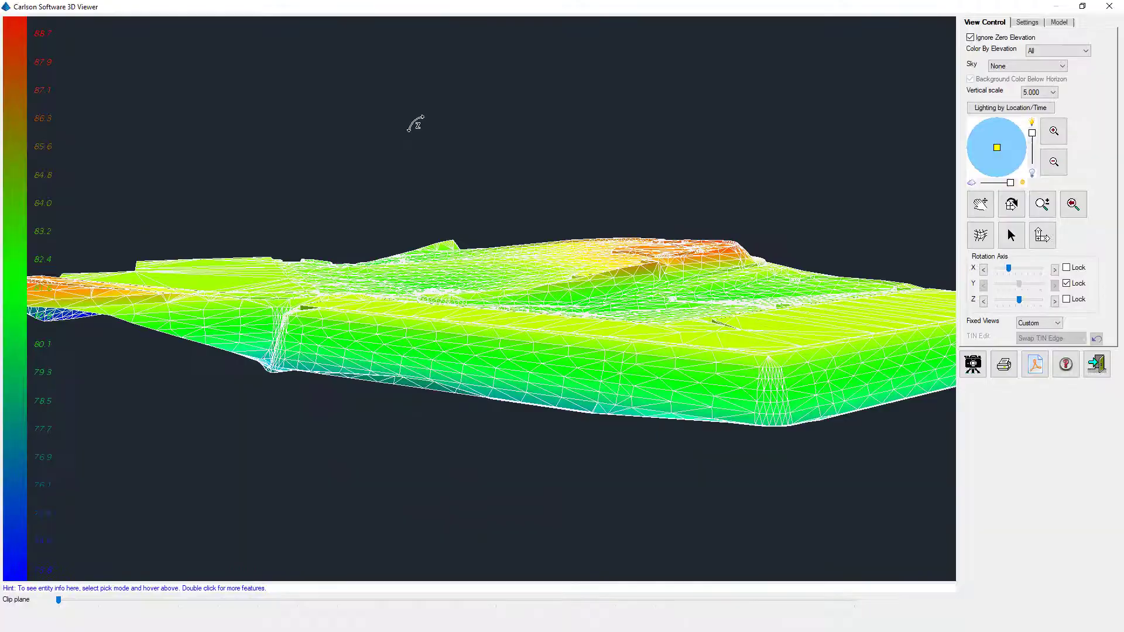
drag(462, 243, 472, 351)
scroll(423, 273, up, 3)
drag(427, 288, 390, 368)
Step: Inspect the surface as an unshaded triangle mesh and restore the shaded display
click(984, 235)
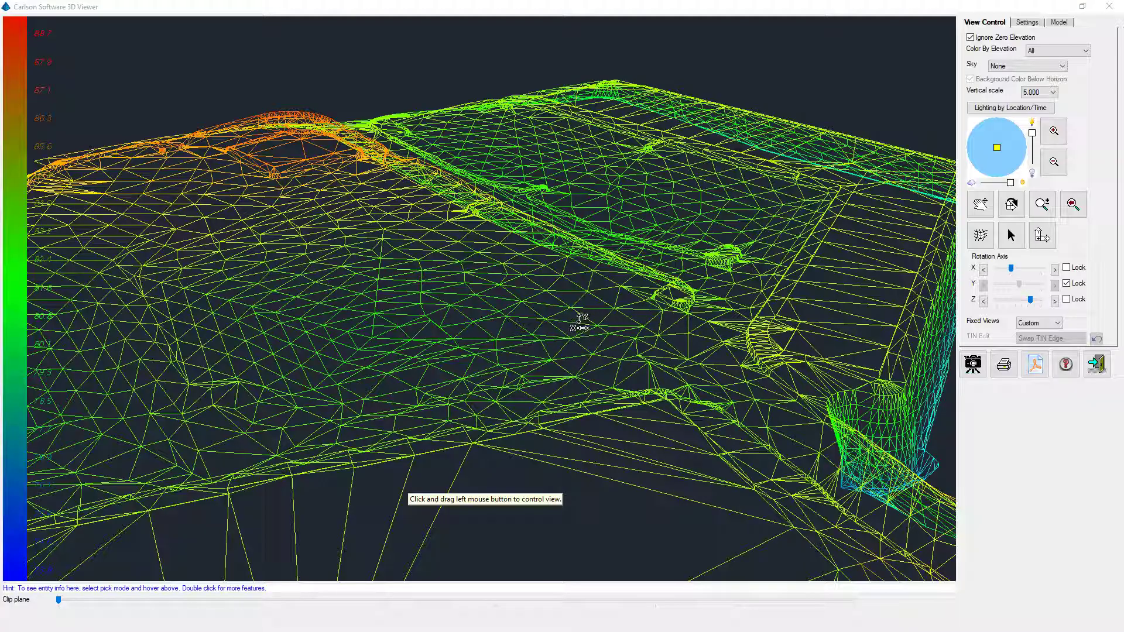
drag(579, 322, 539, 363)
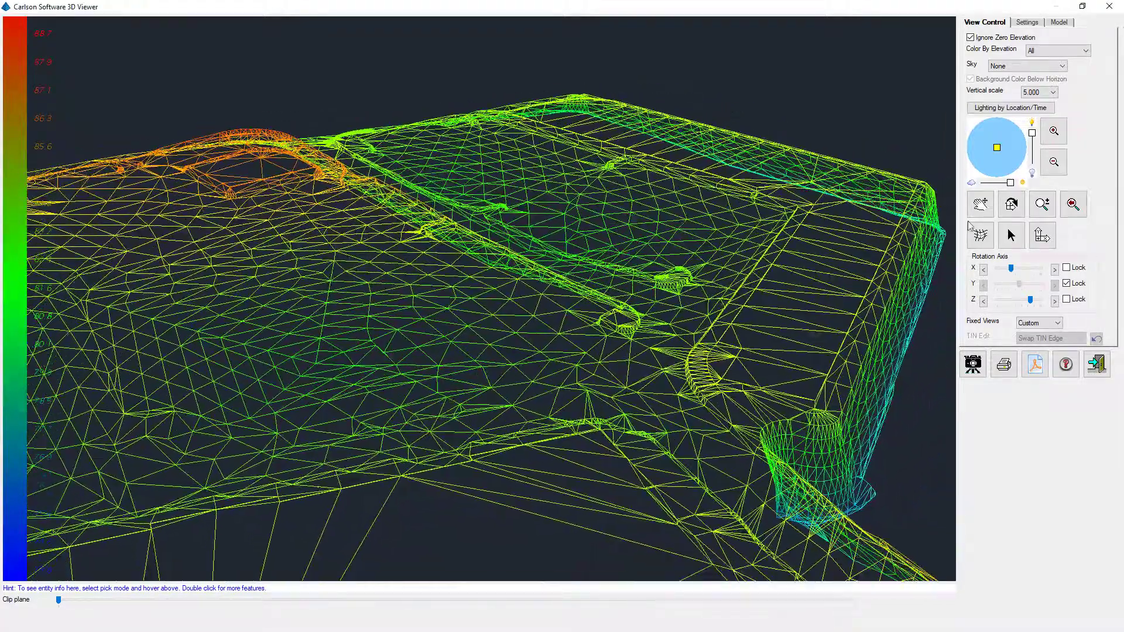
click(981, 235)
Step: Examine the shaded surface around the raised orange building pad and along the curbed drive lane from several angles
mouse_move(460, 455)
mouse_down()
mouse_move(547, 429)
mouse_move(386, 472)
mouse_move(600, 509)
mouse_move(607, 454)
mouse_up()
mouse_move(310, 340)
mouse_down()
mouse_move(328, 363)
mouse_move(66, 402)
mouse_up()
drag(67, 450, 514, 380)
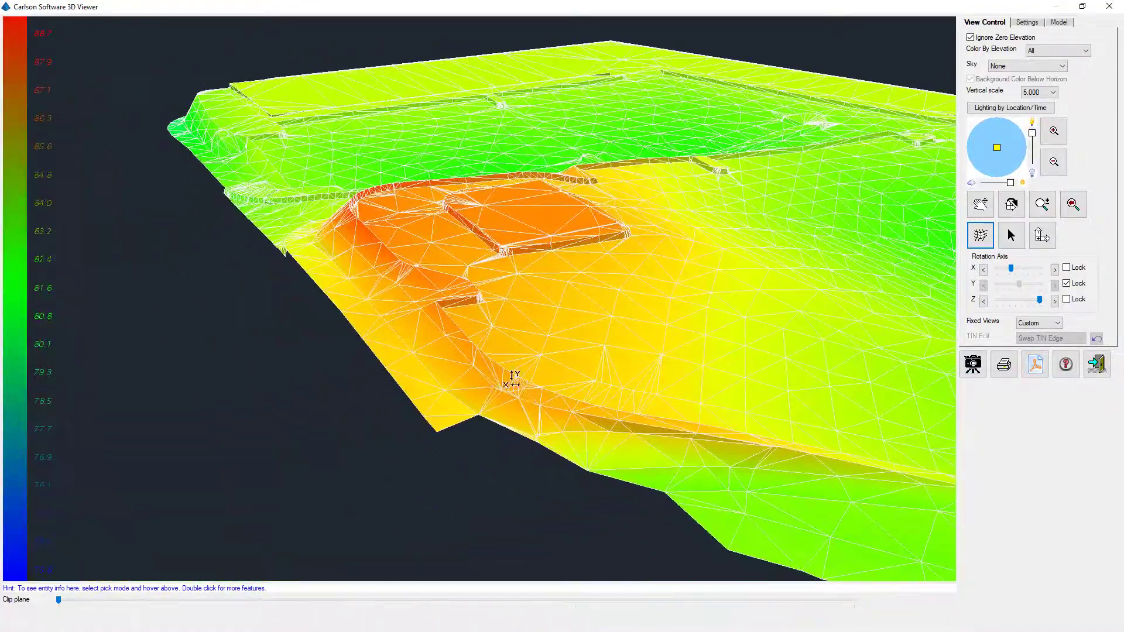
scroll(442, 303, up, 2)
drag(577, 316, 568, 465)
scroll(608, 406, down, 3)
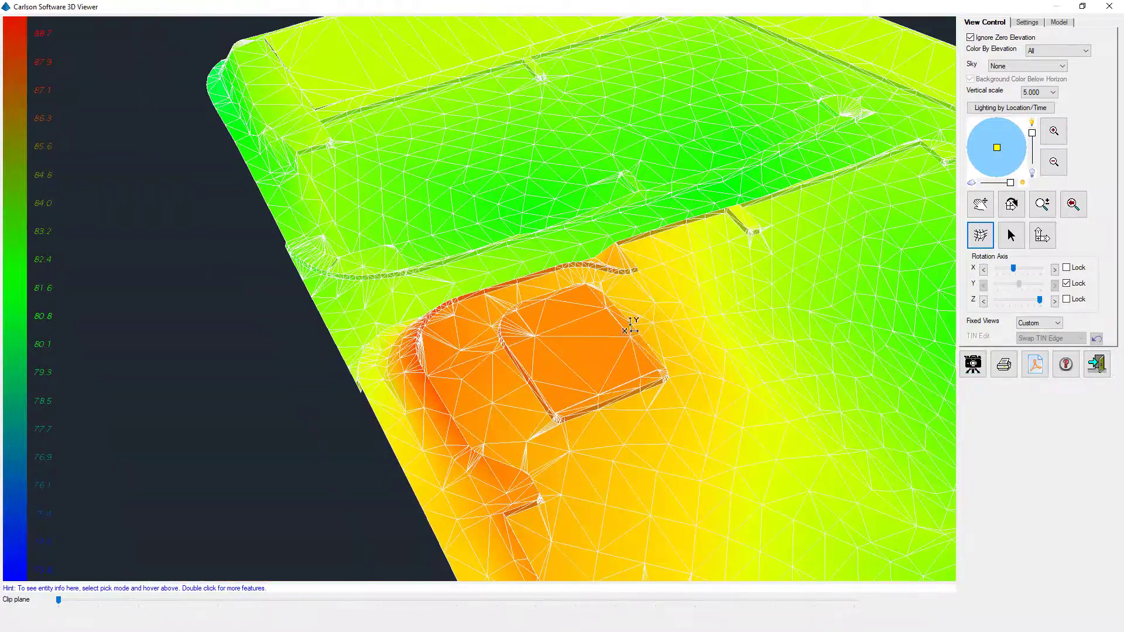
drag(630, 327, 469, 486)
drag(358, 528, 512, 341)
drag(532, 252, 560, 399)
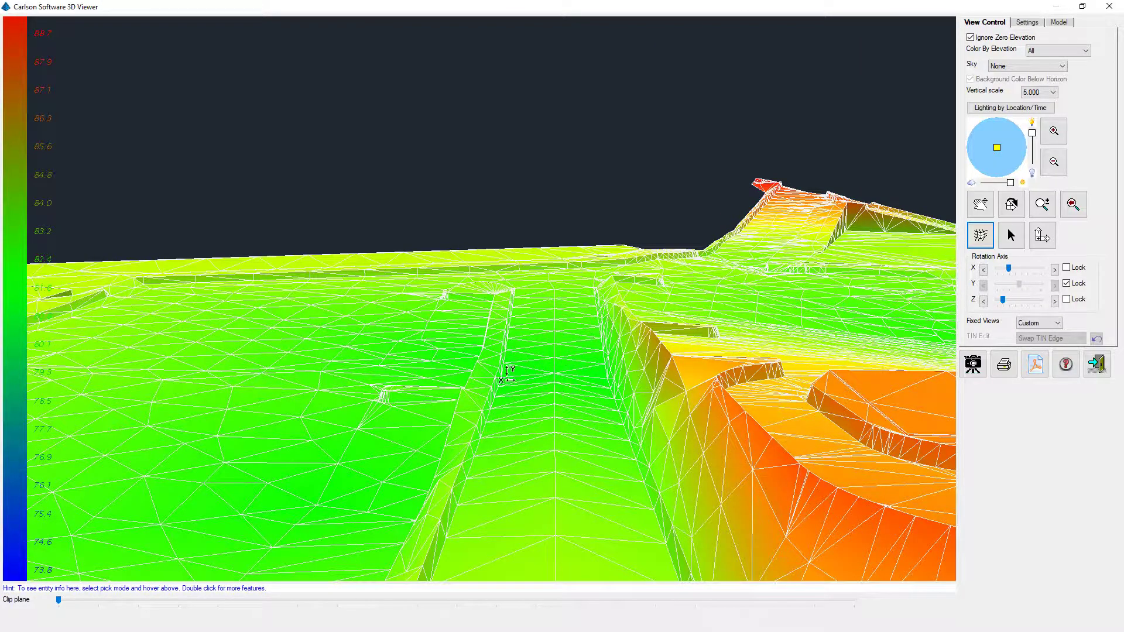
Step: Examine the shaded surface from above the parking area beside the curbed drive lane
mouse_move(553, 379)
mouse_down()
mouse_move(572, 557)
mouse_move(548, 430)
mouse_move(566, 369)
mouse_up()
drag(457, 346, 341, 346)
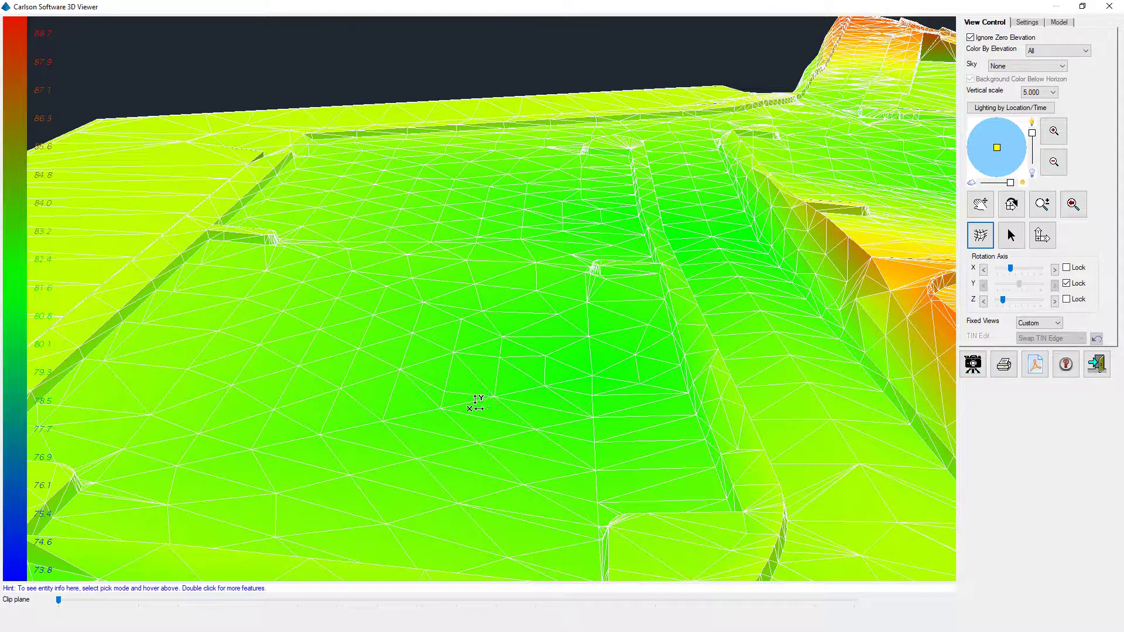
drag(424, 407, 913, 172)
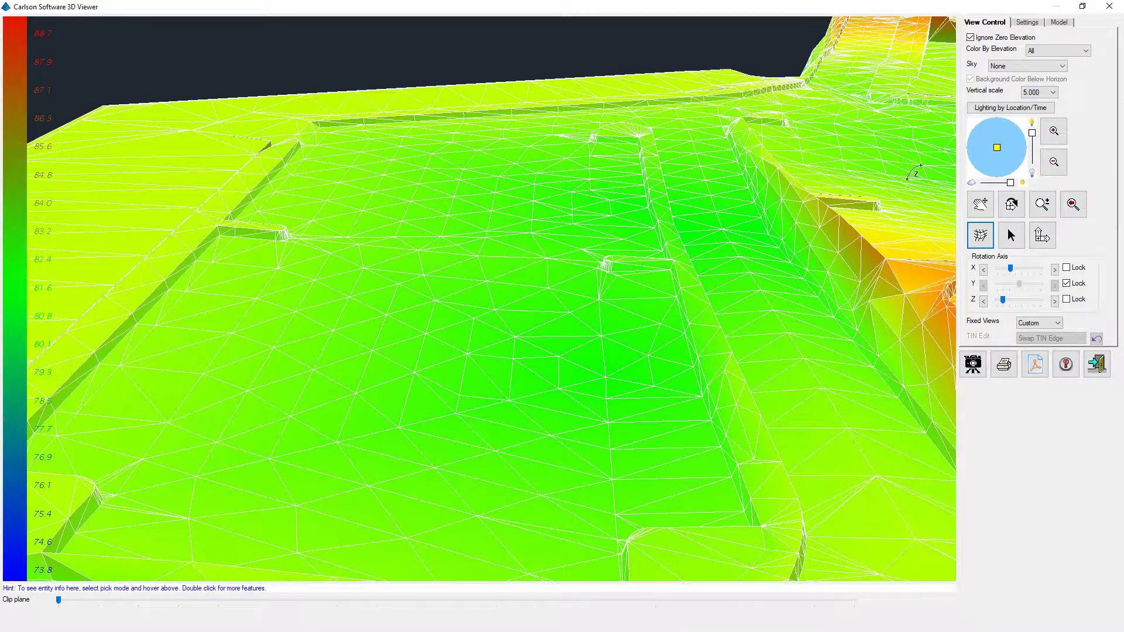
Step: Inspect the parking area as an unshaded triangle mesh from several angles and close the 3D viewer
click(981, 236)
drag(314, 500, 386, 274)
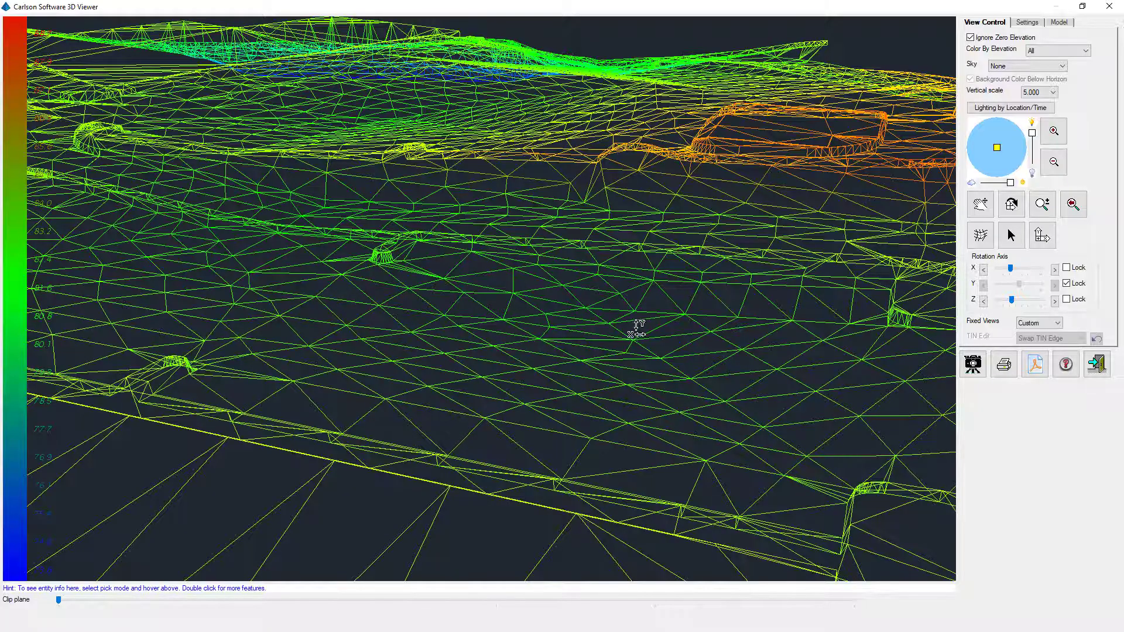
drag(646, 325, 865, 209)
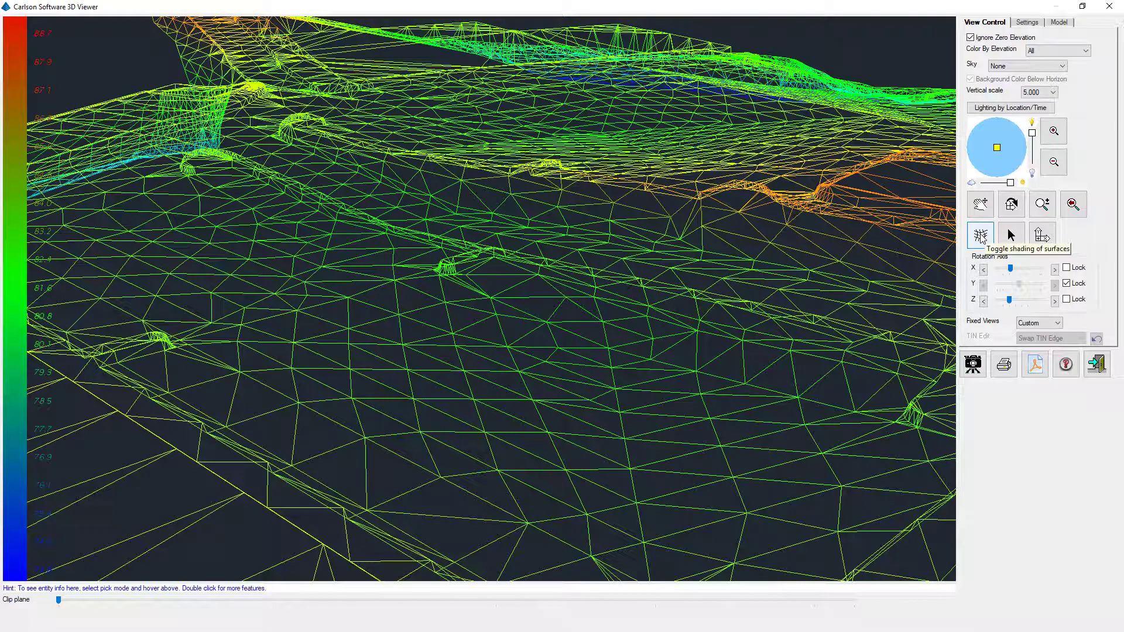
click(980, 235)
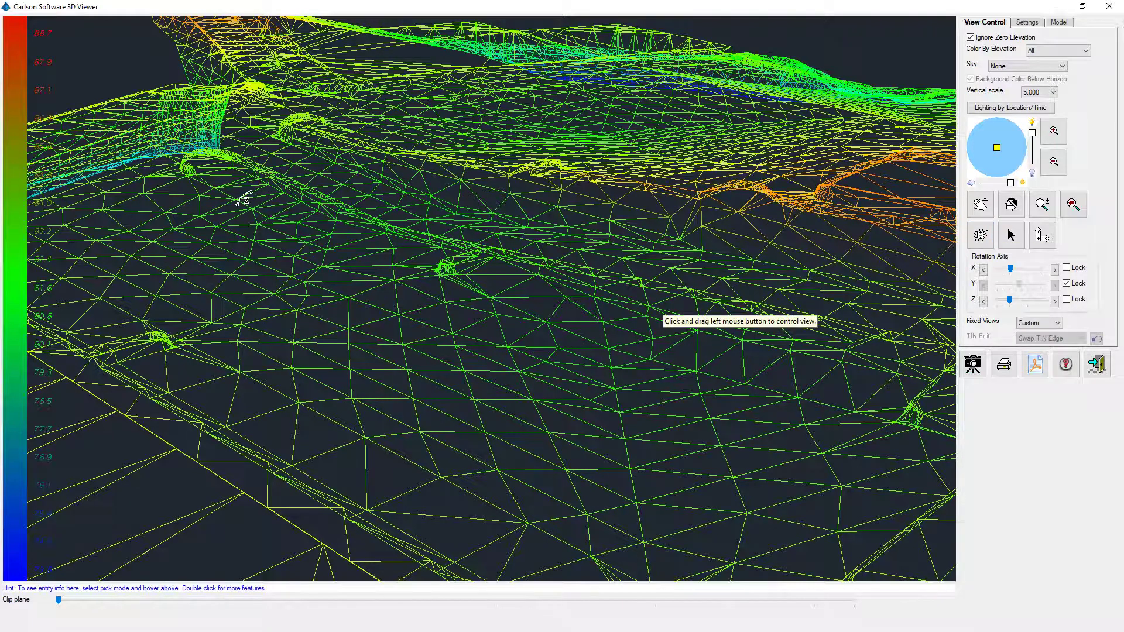
click(1110, 7)
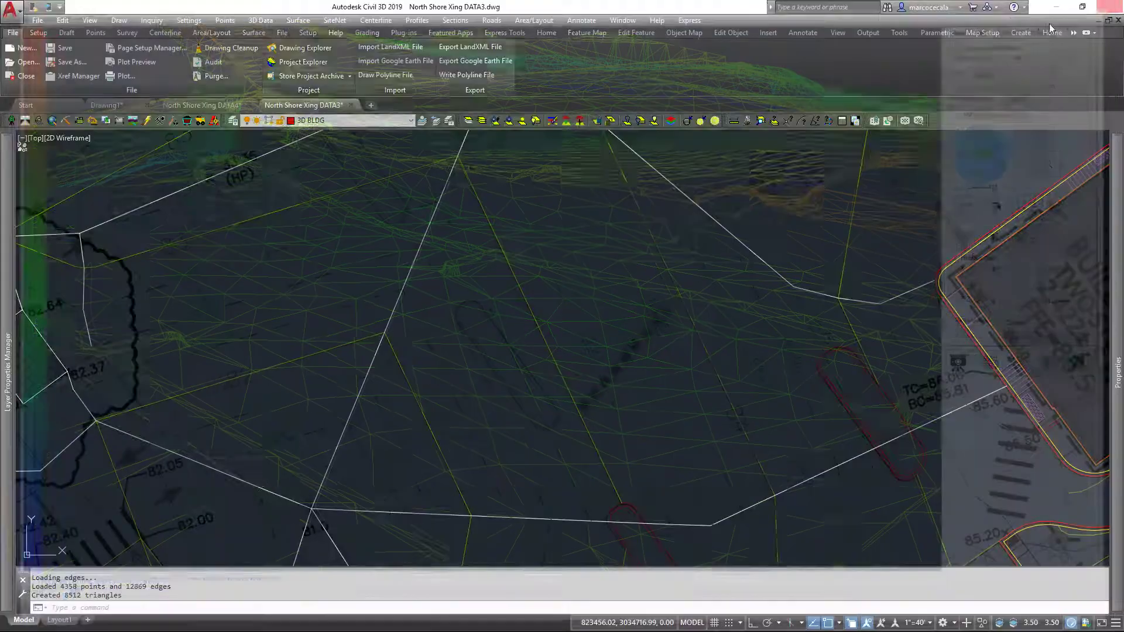
Step: Examine the grade-break lines around Building D and across the adjoining parking area in the plan drawing
middle_drag(457, 306, 378, 430)
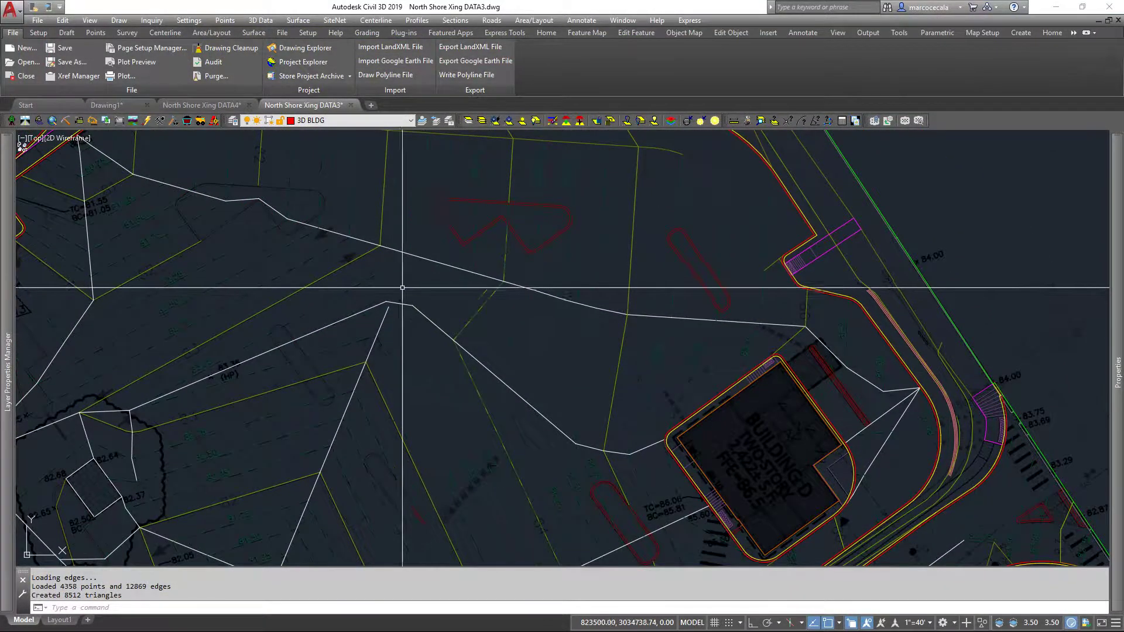
middle_drag(388, 283, 452, 329)
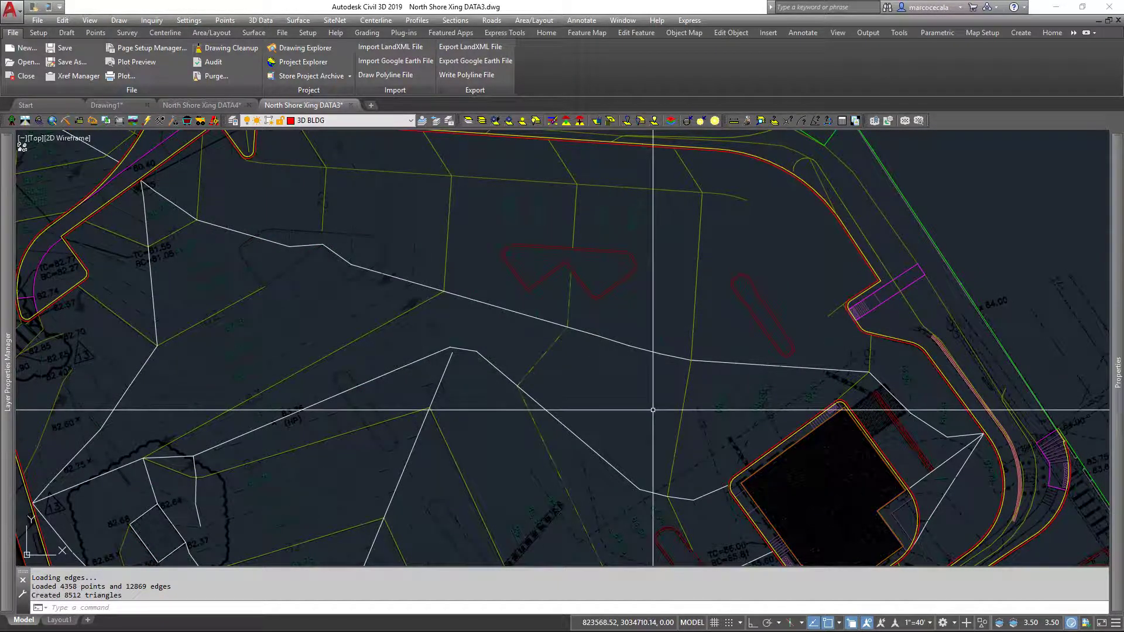
middle_drag(767, 437, 370, 287)
scroll(603, 302, up, 5)
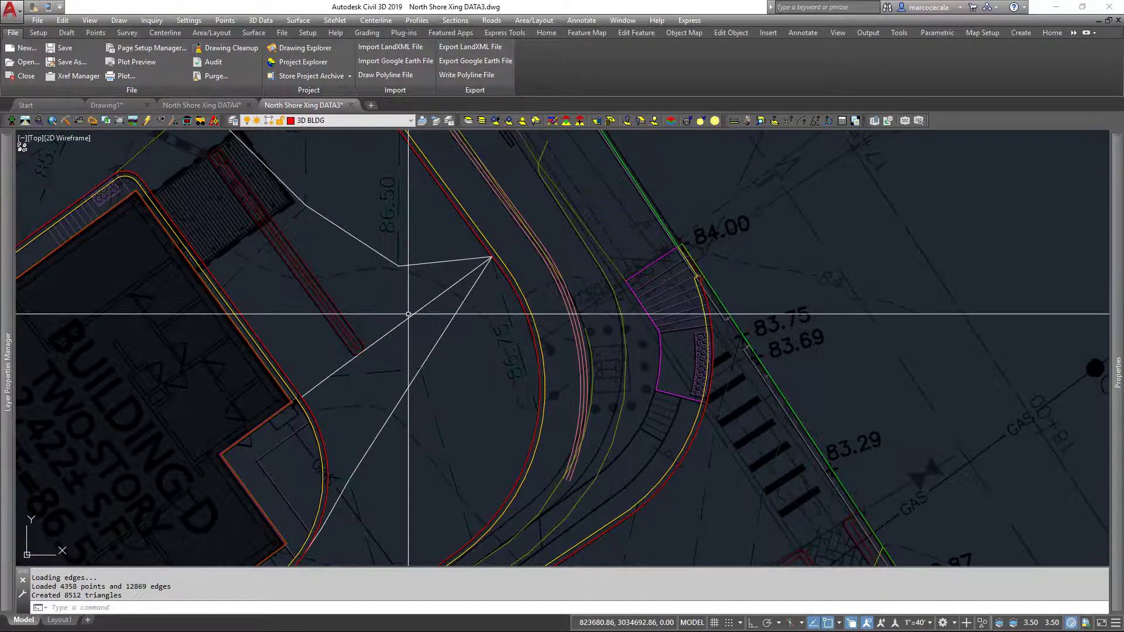
middle_drag(351, 402, 617, 354)
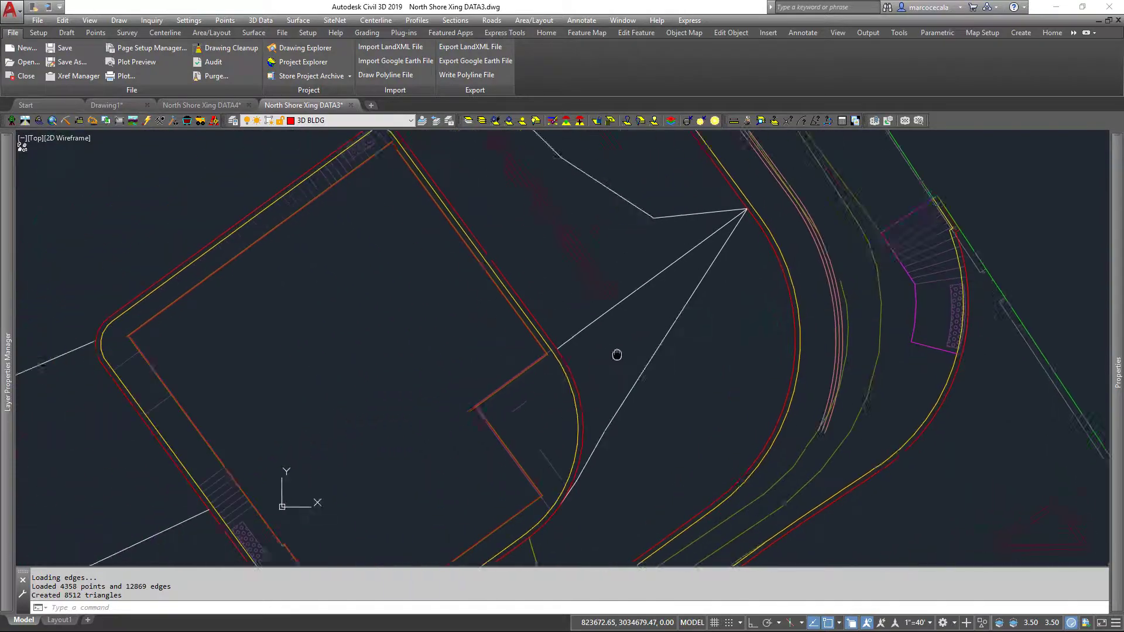
scroll(755, 328, down, 5)
scroll(535, 381, up, 1)
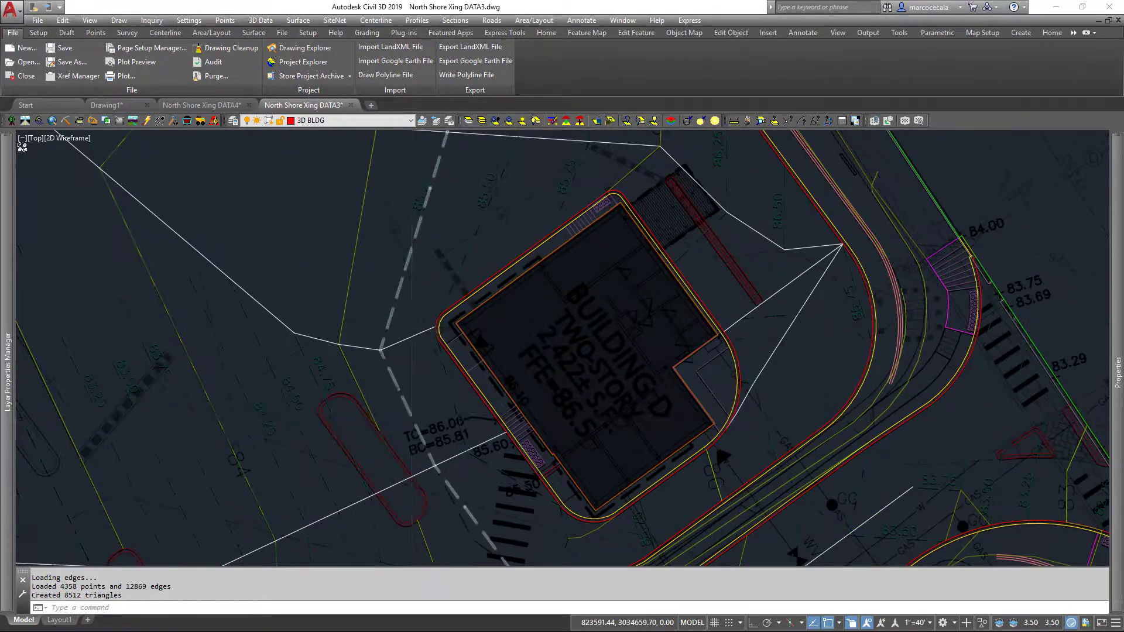
scroll(412, 421, down, 1)
middle_drag(267, 418, 610, 301)
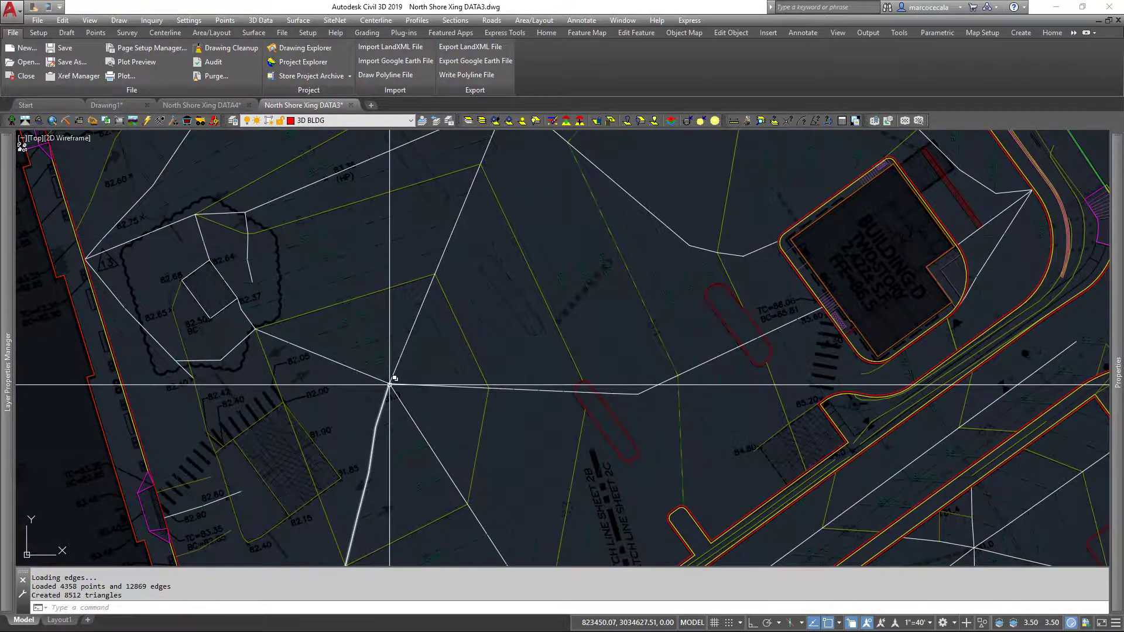
scroll(538, 329, down, 2)
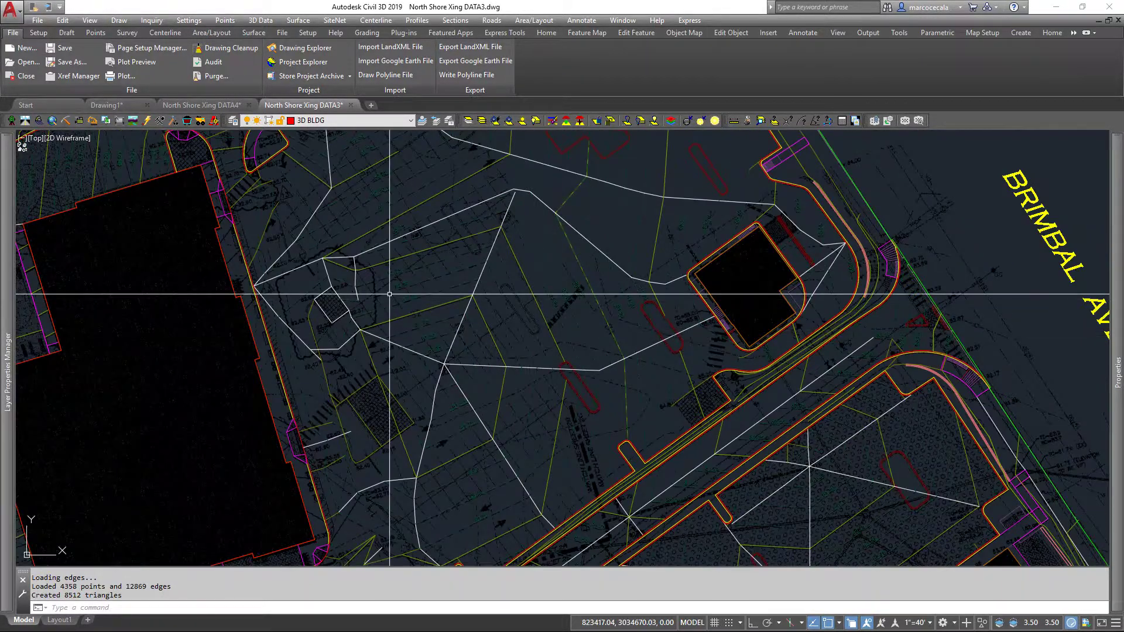
Step: Examine the curbs, crosswalks and spot grades from the triangular island at the site entrance to the nearby end of Building A
scroll(389, 293, down, 5)
scroll(493, 209, up, 8)
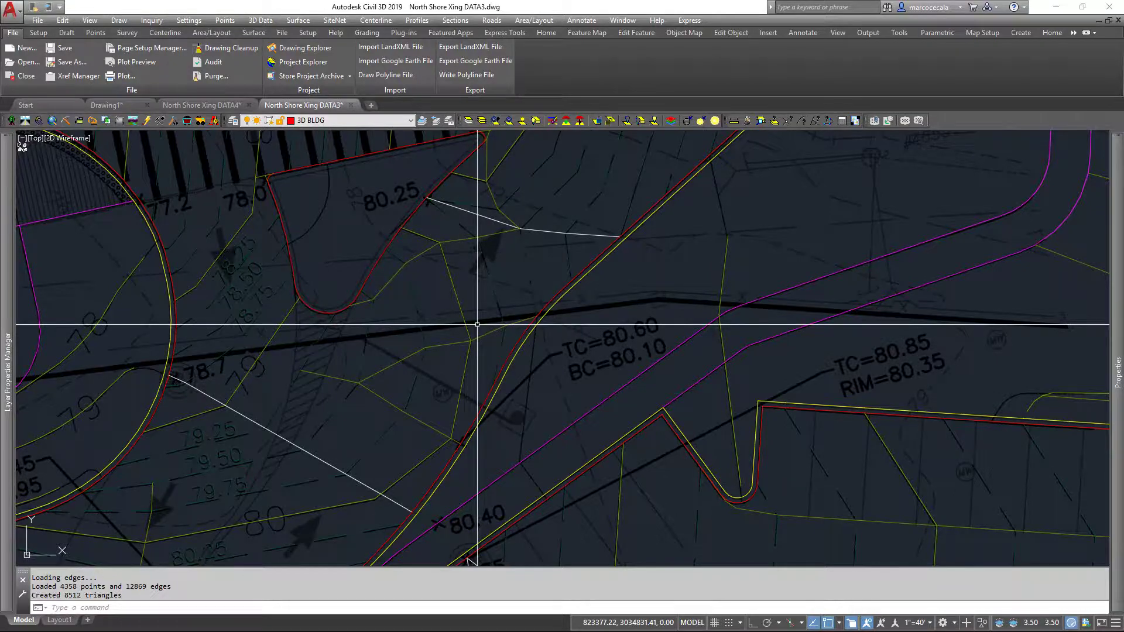
scroll(478, 324, down, 4)
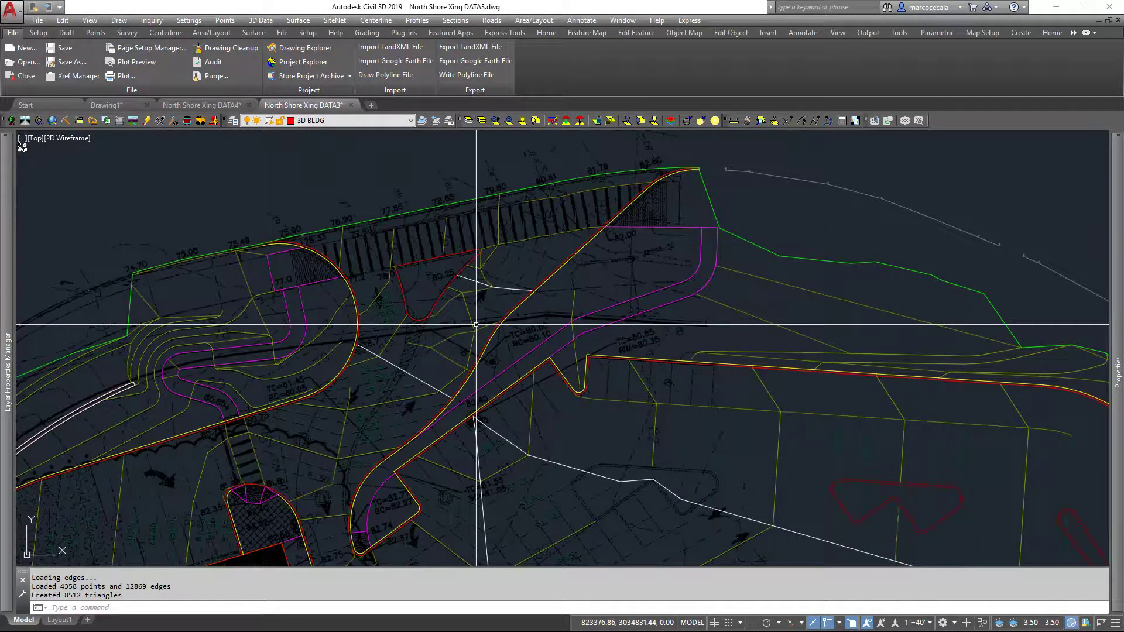
middle_drag(465, 357, 496, 285)
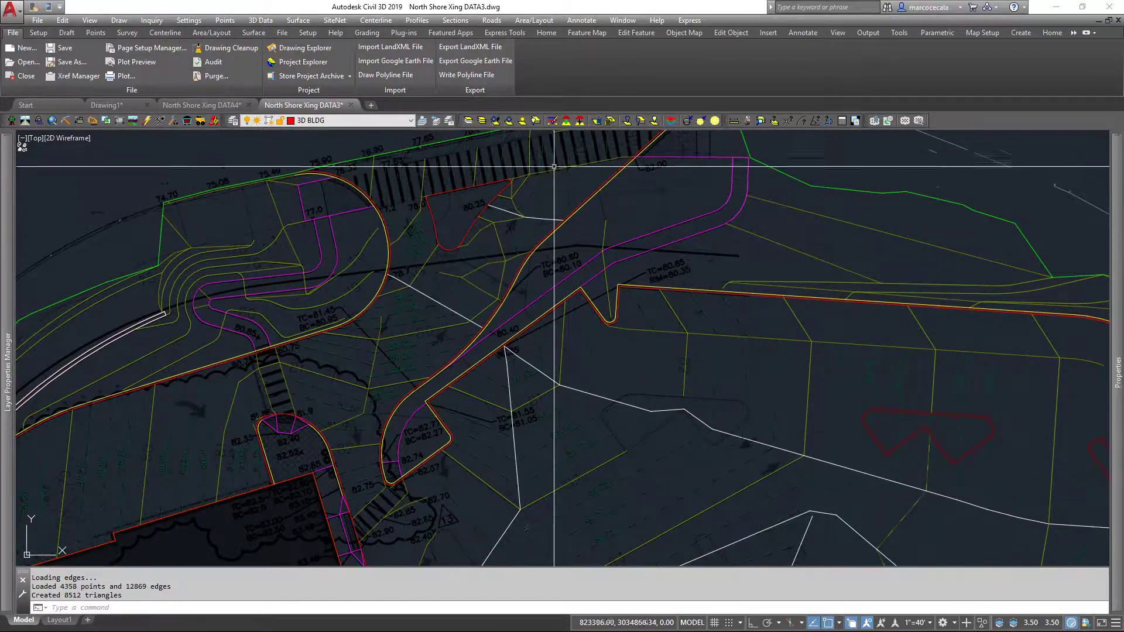
middle_drag(398, 369, 605, 198)
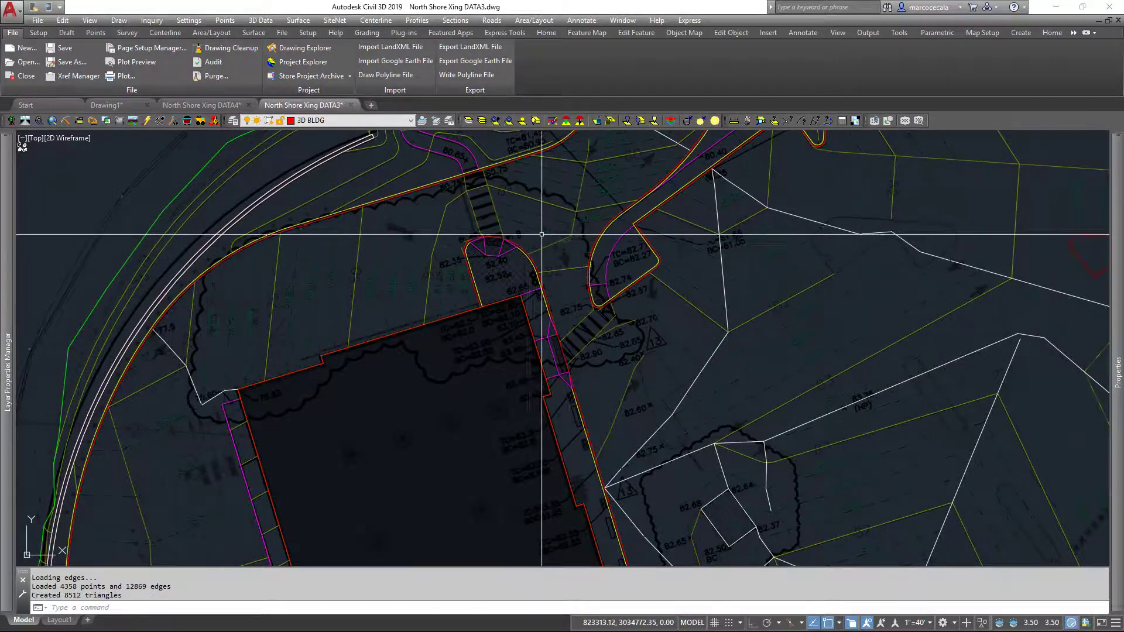
scroll(488, 210, up, 5)
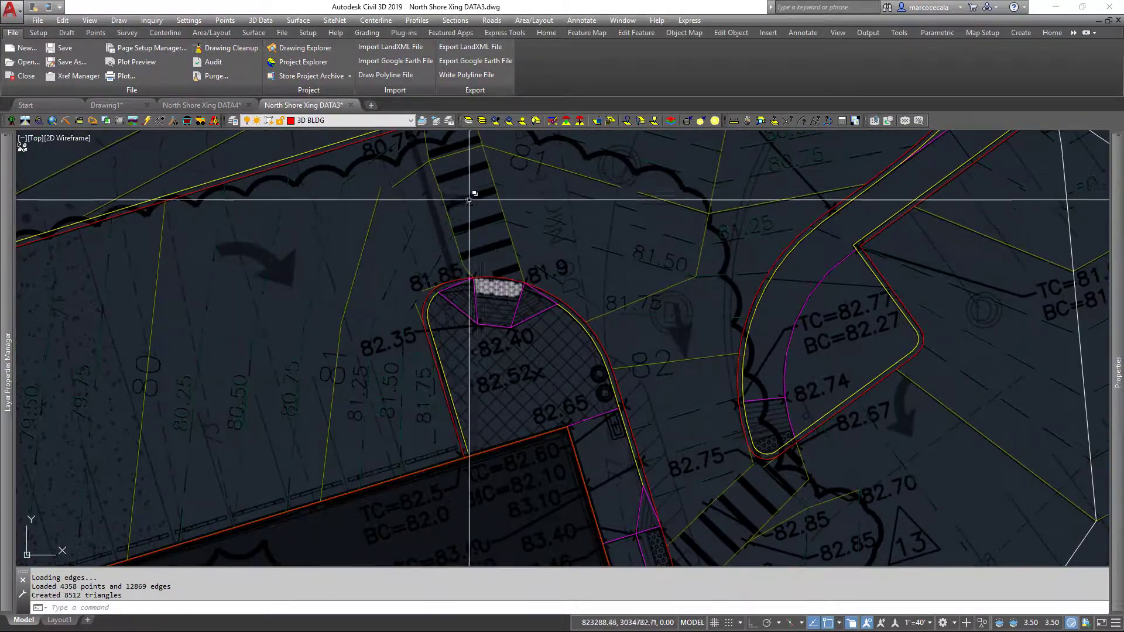
middle_drag(519, 329, 620, 199)
scroll(647, 243, down, 2)
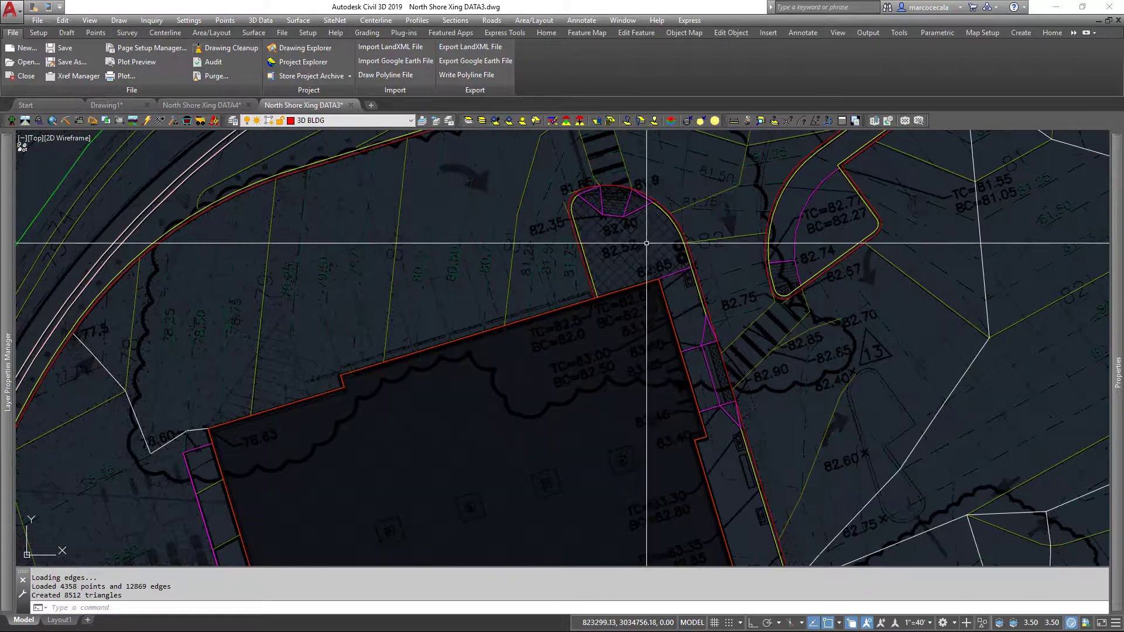
scroll(647, 243, down, 4)
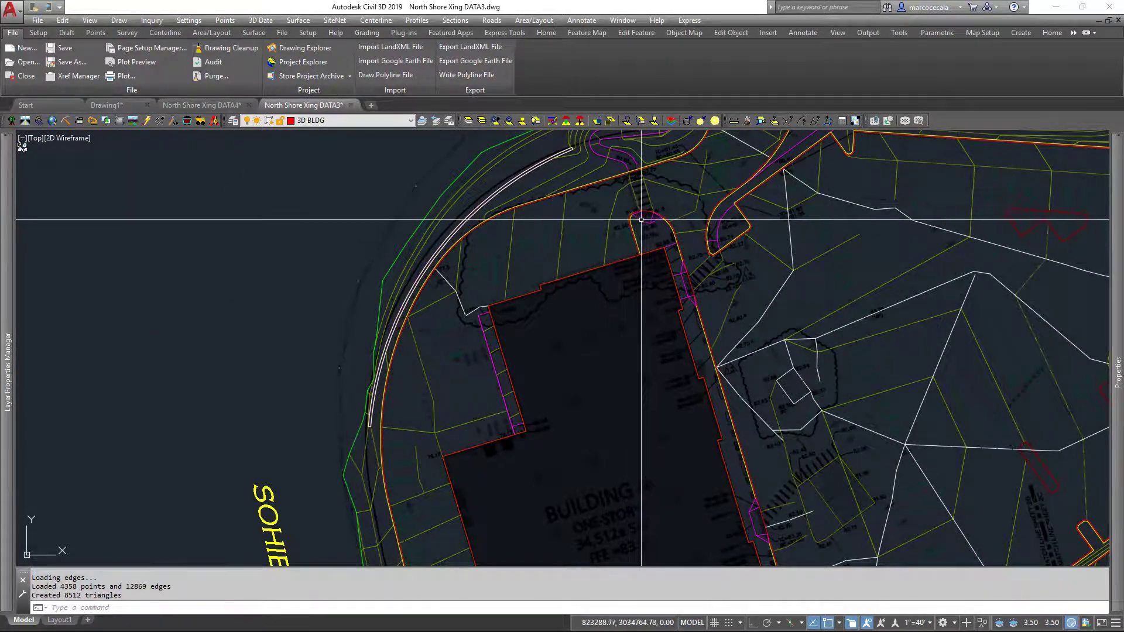
scroll(645, 217, up, 4)
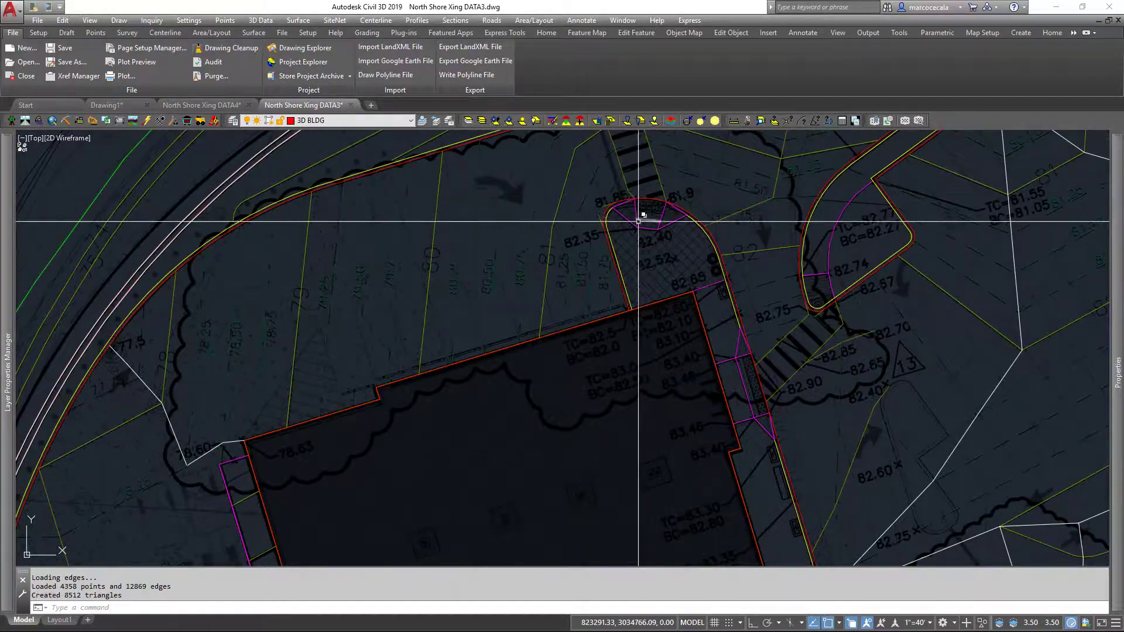
middle_drag(439, 327, 544, 236)
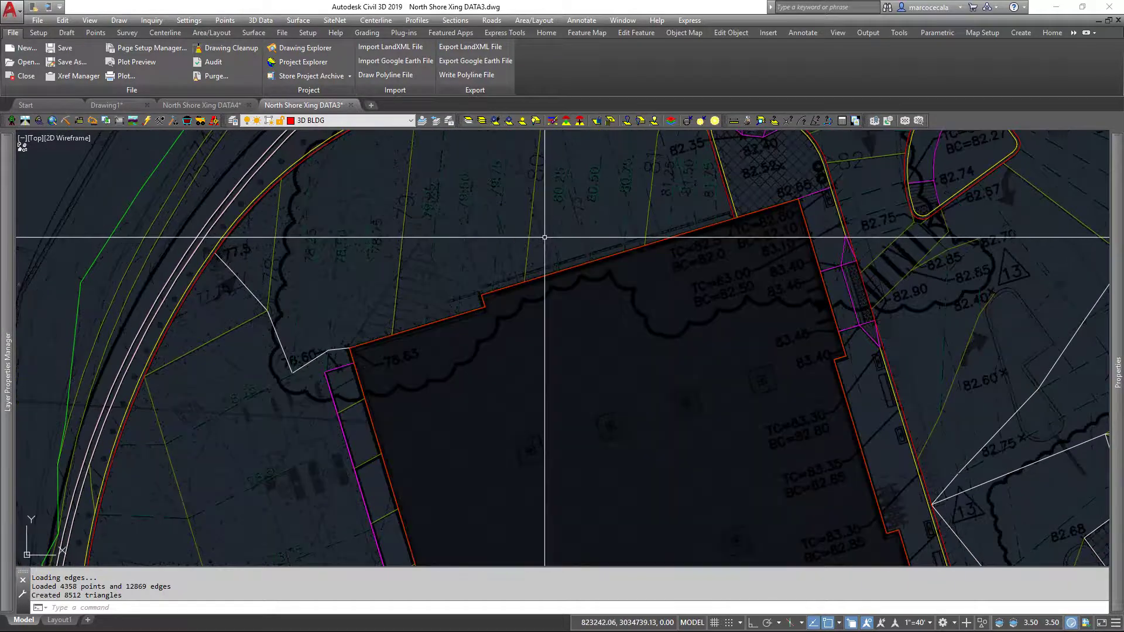
scroll(545, 236, down, 2)
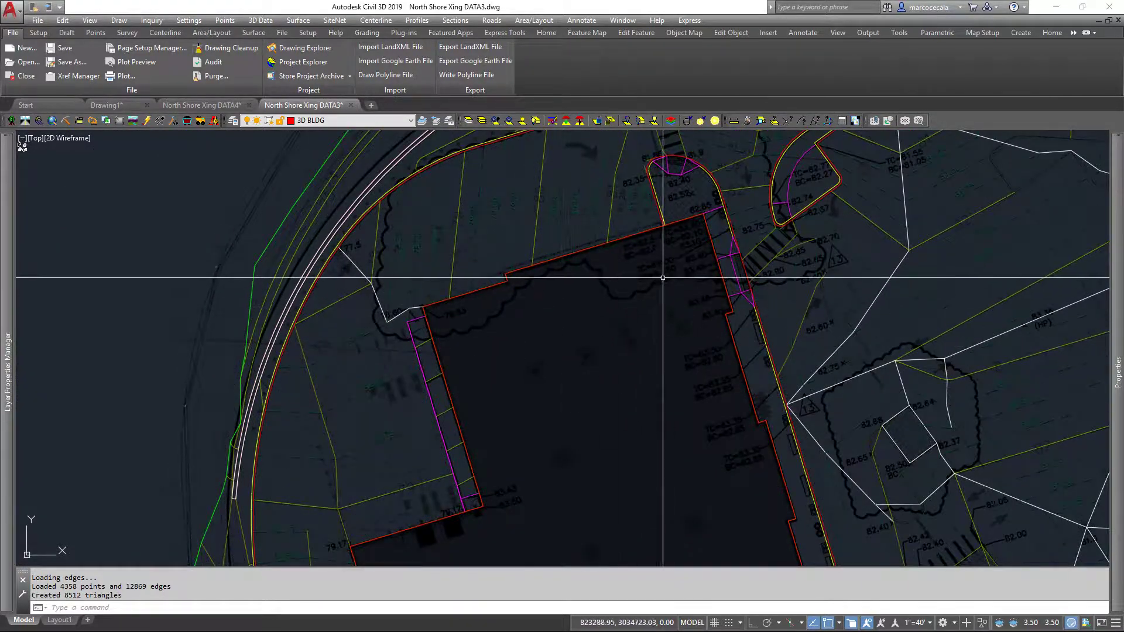
Step: Examine the grading along Building A's Sohier Road side and across the parking lot to the drive lane at the sheet match line
middle_drag(492, 389, 529, 220)
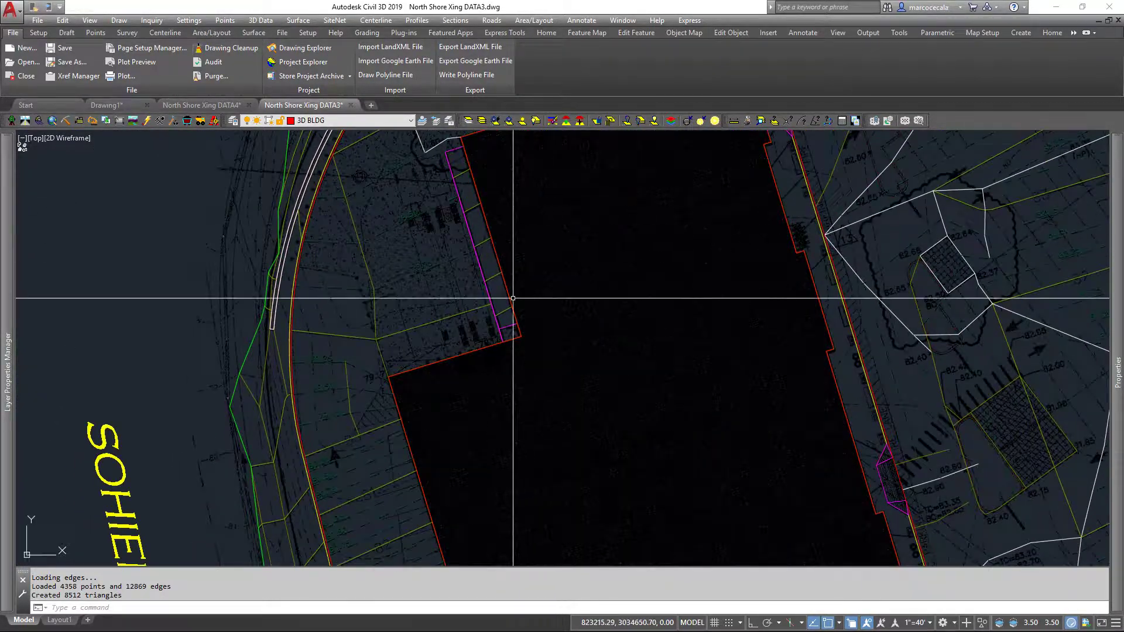
middle_drag(533, 418, 502, 236)
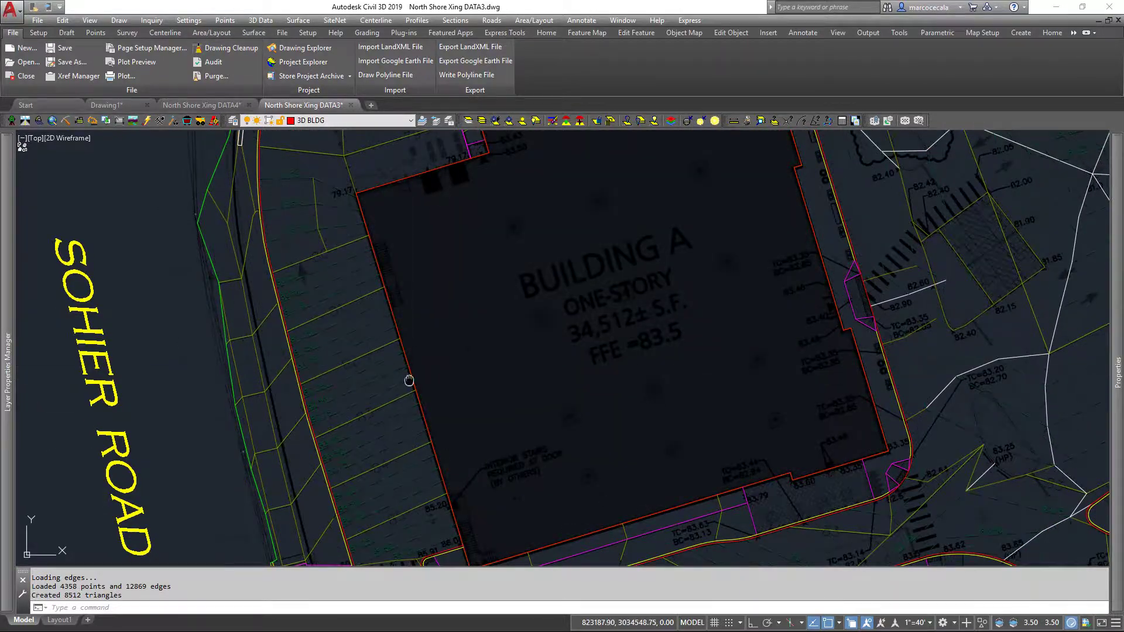
middle_drag(409, 381, 454, 511)
middle_drag(317, 260, 351, 425)
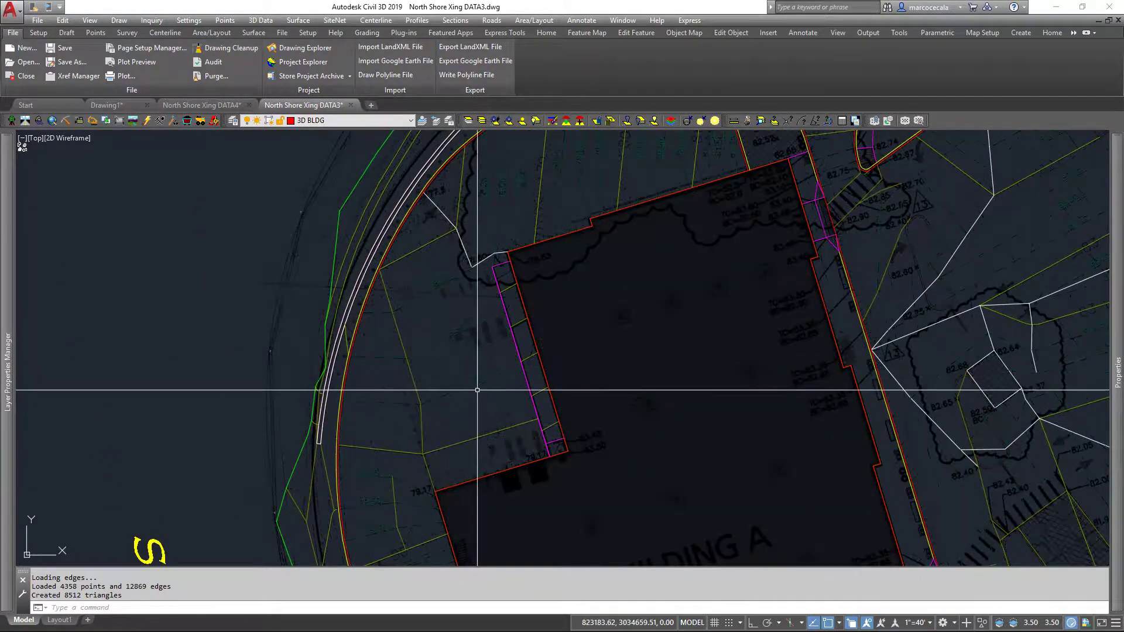
middle_drag(477, 390, 234, 342)
middle_drag(665, 371, 343, 313)
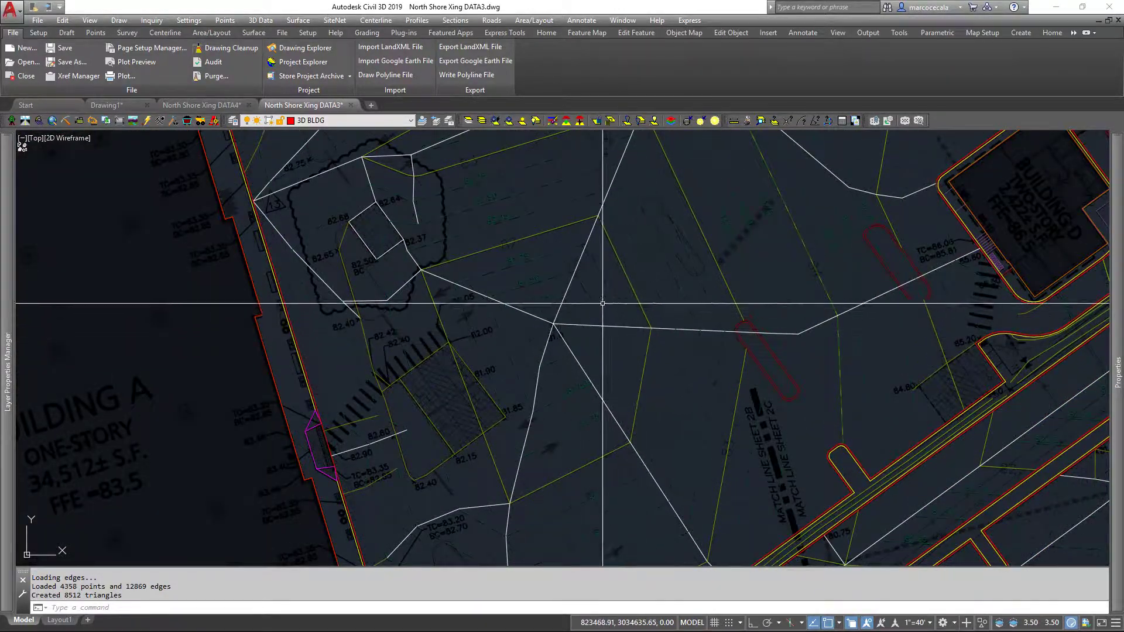
mouse_move(603, 304)
middle_down()
mouse_move(600, 451)
mouse_move(321, 330)
middle_up()
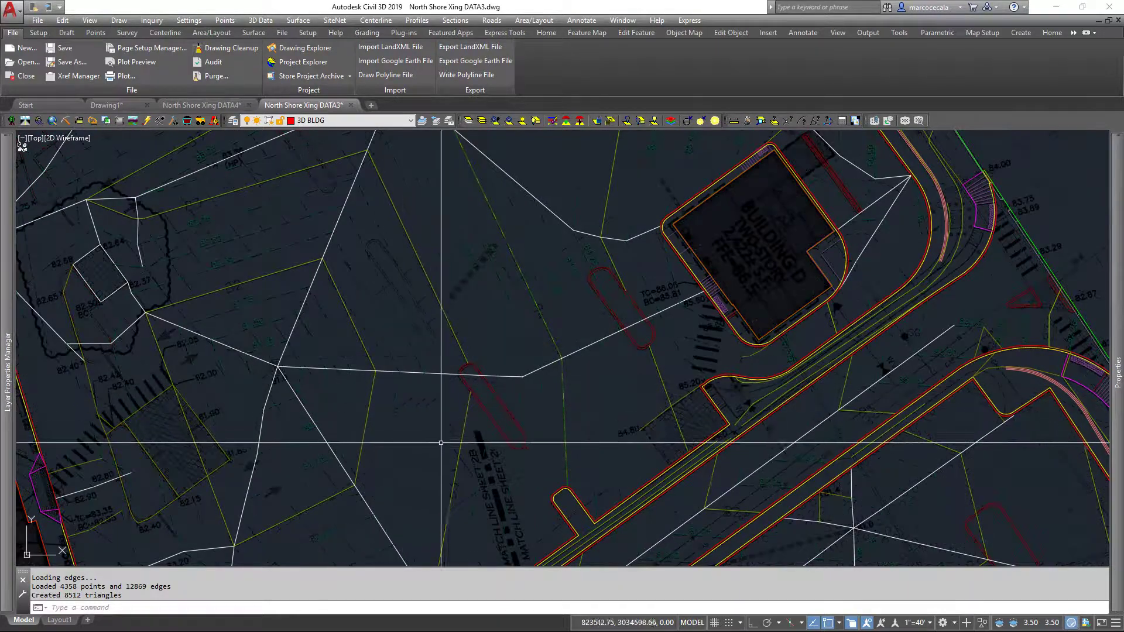
middle_drag(480, 457, 500, 281)
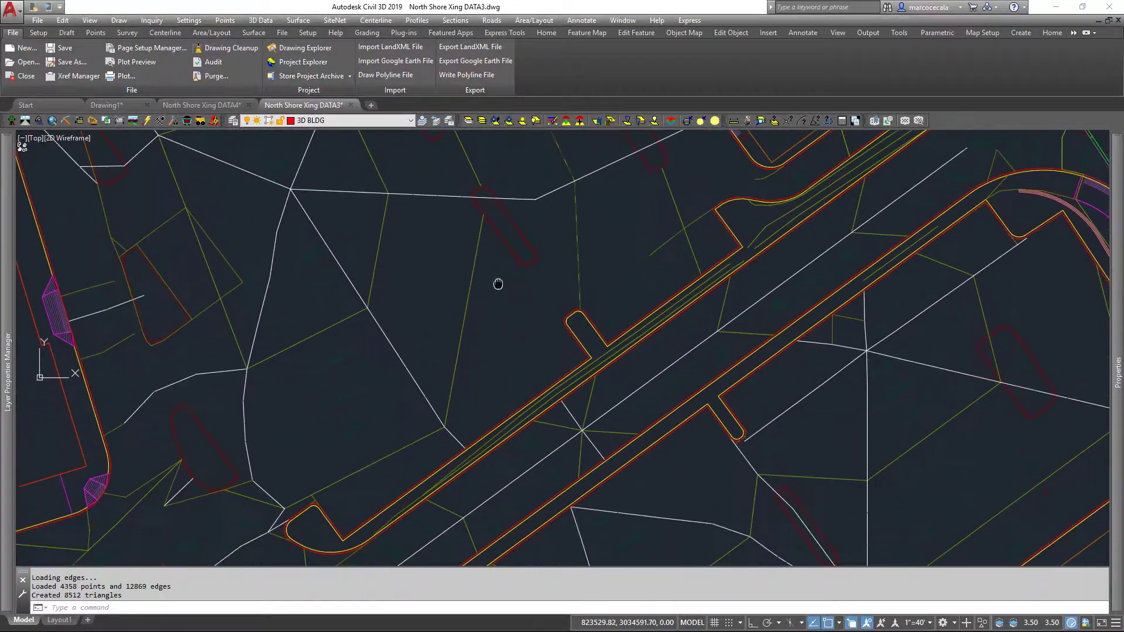
middle_drag(434, 468, 493, 293)
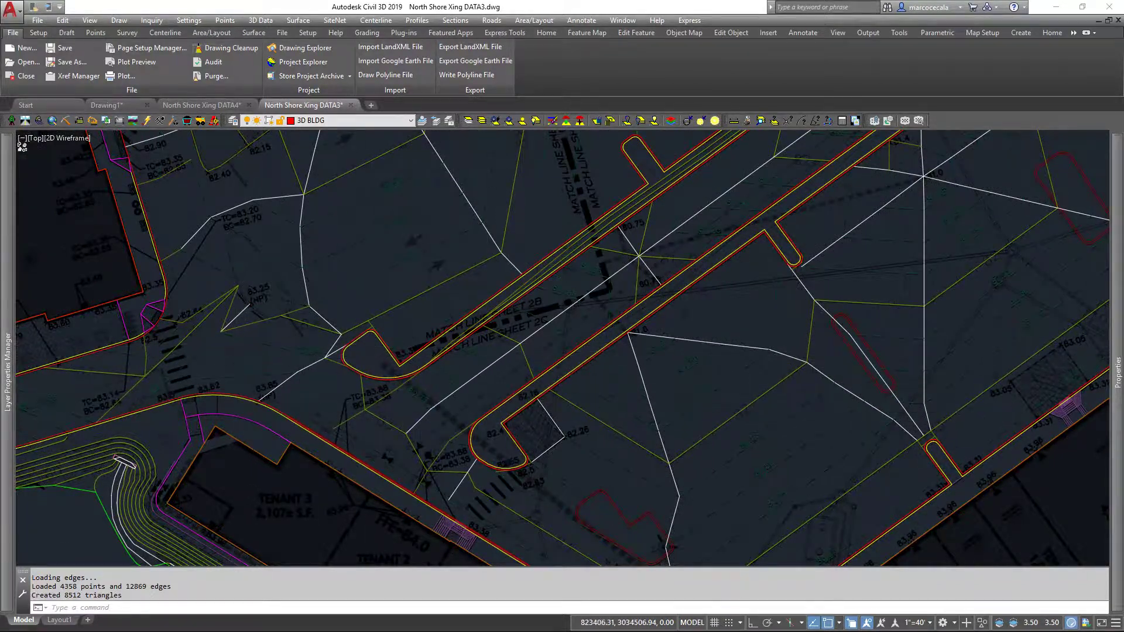
Step: Check the 3D GBREAK line from the 83.85 high point to the curb island at the match line, and clear the selection
scroll(237, 304, up, 5)
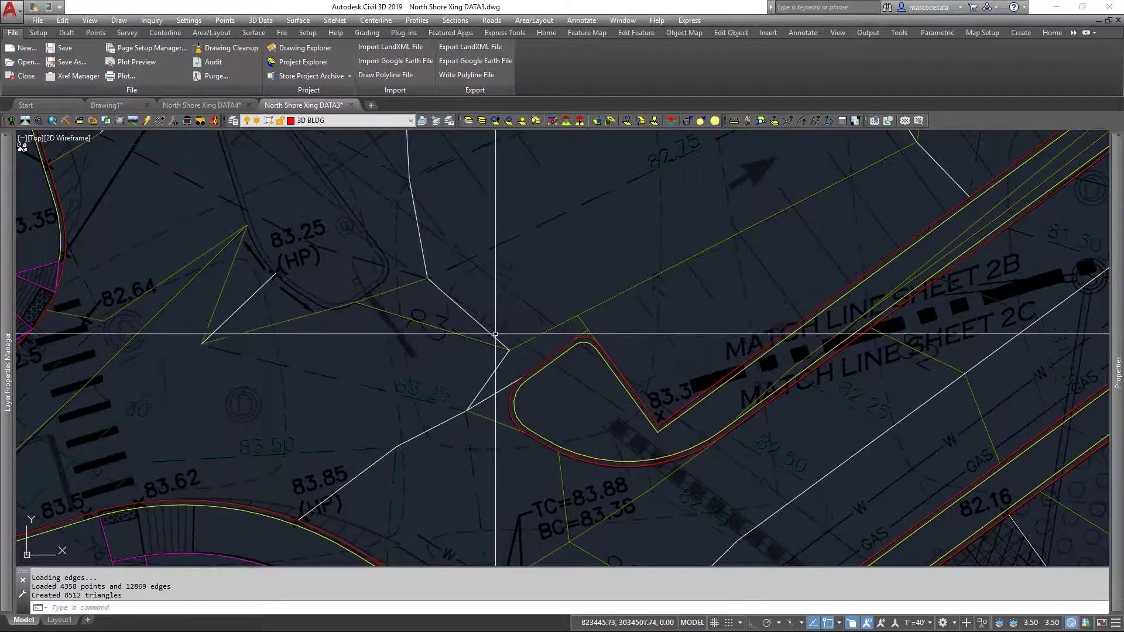
click(437, 427)
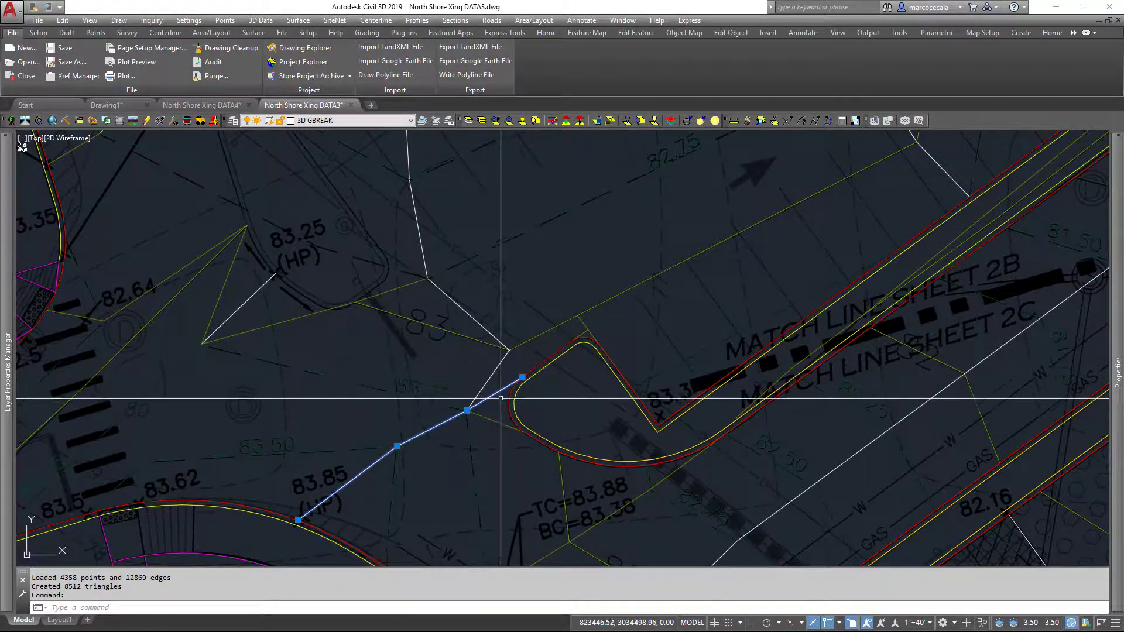
mouse_move(466, 410)
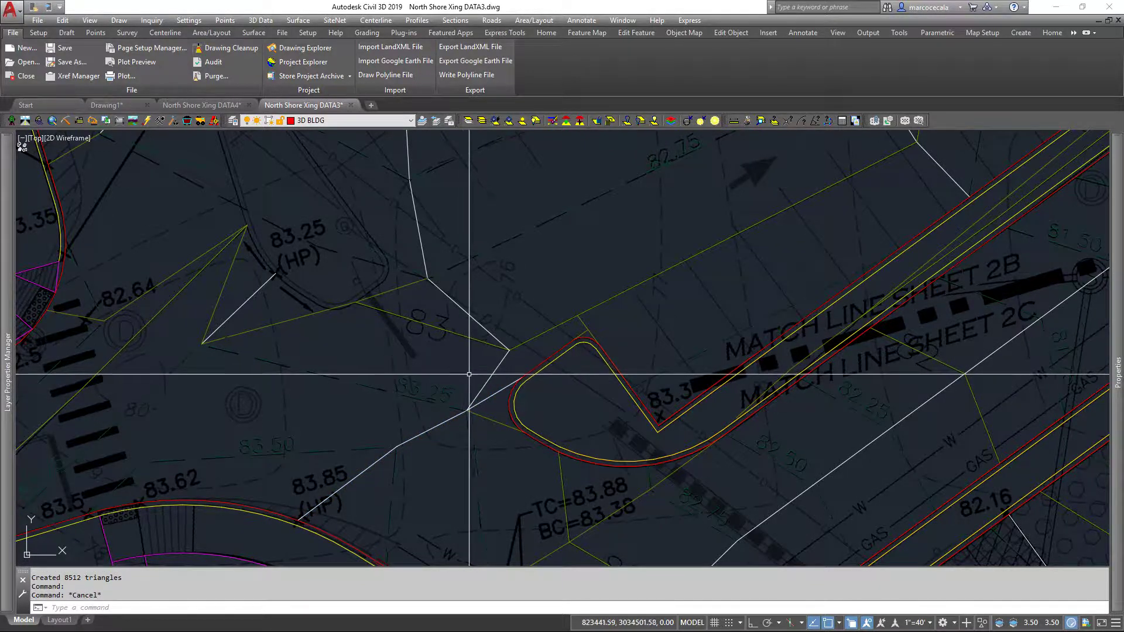
middle_drag(520, 305, 476, 435)
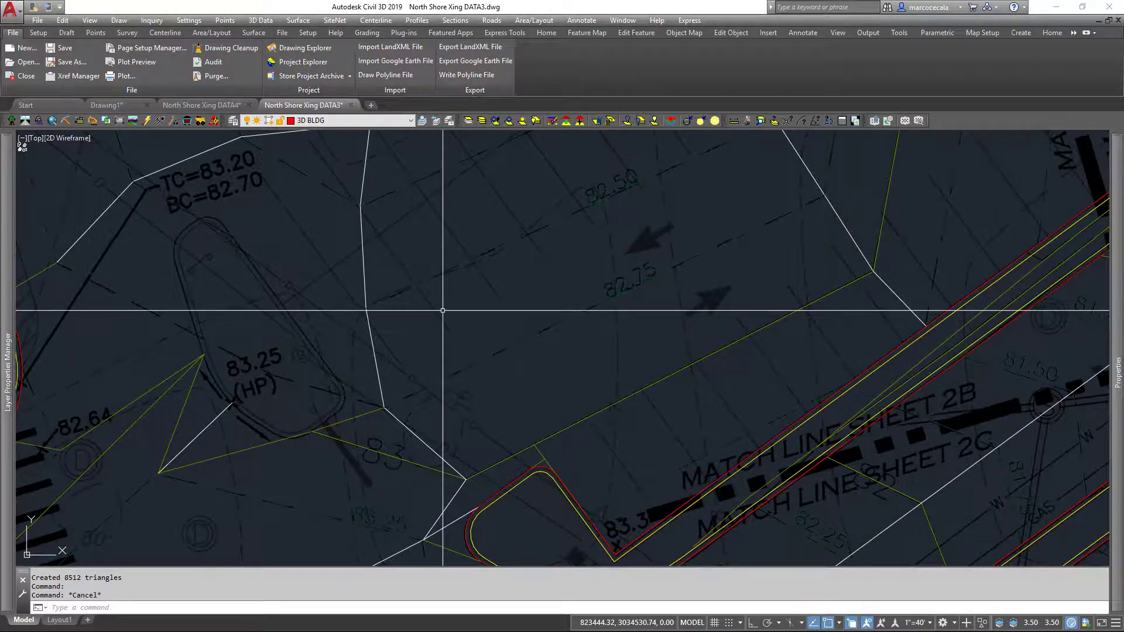